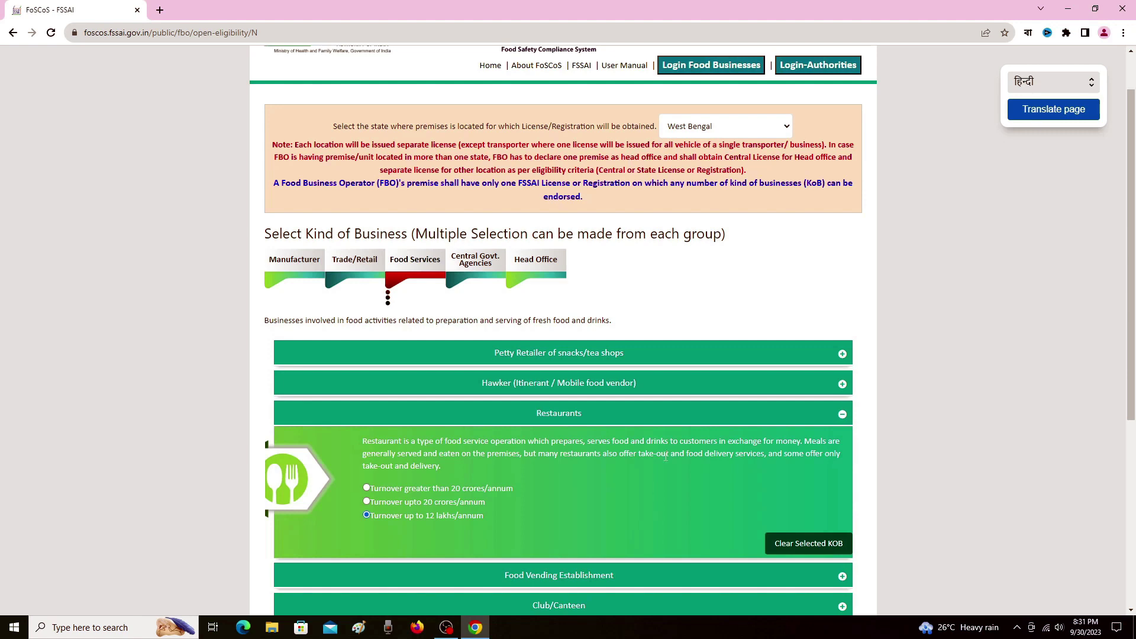
Step: Check eligibility for the restaurant business and proceed to the Form A registration details form
scroll(664, 452, "down", 5)
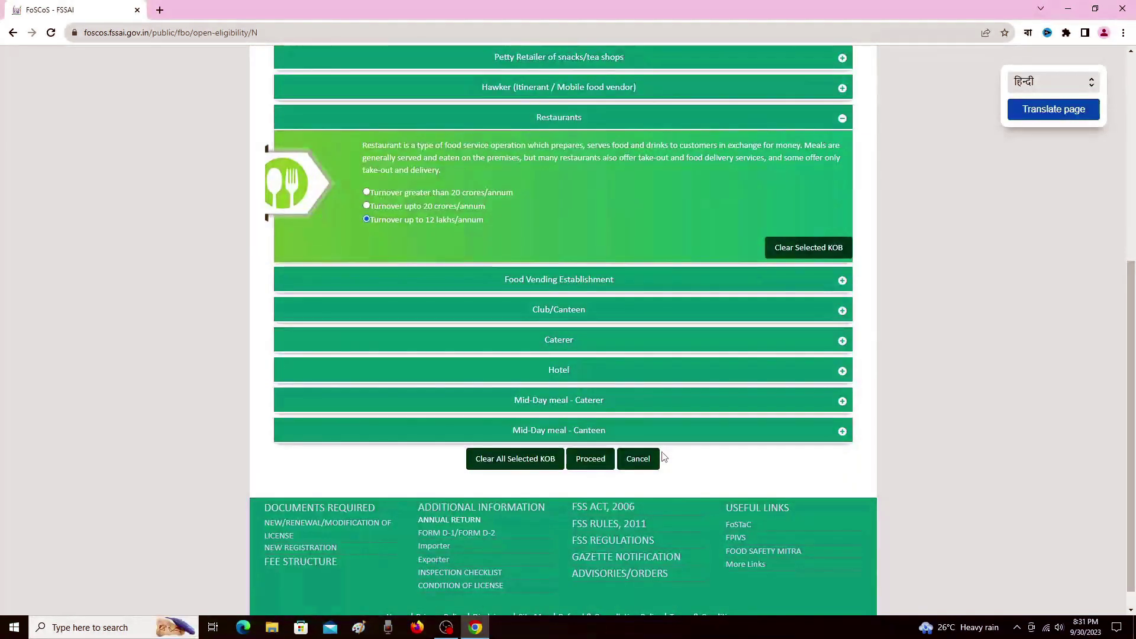
left_click(590, 464)
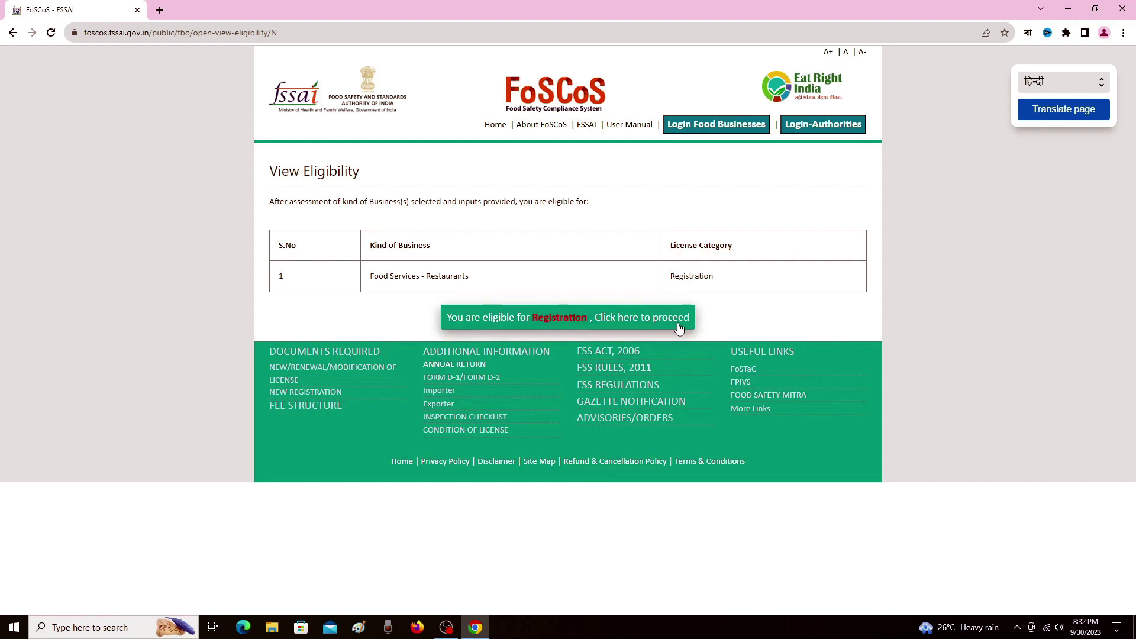
left_click(554, 321)
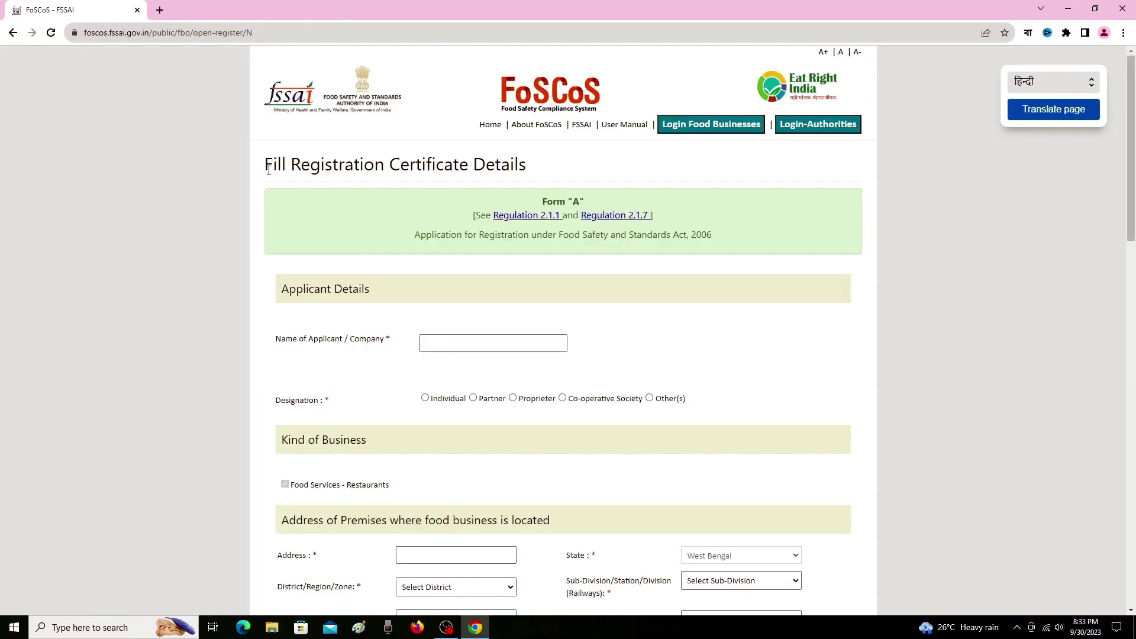
Step: Enter 'Choco' as the applicant/company name and set the designation to Individual
left_click_drag(265, 165, 548, 174)
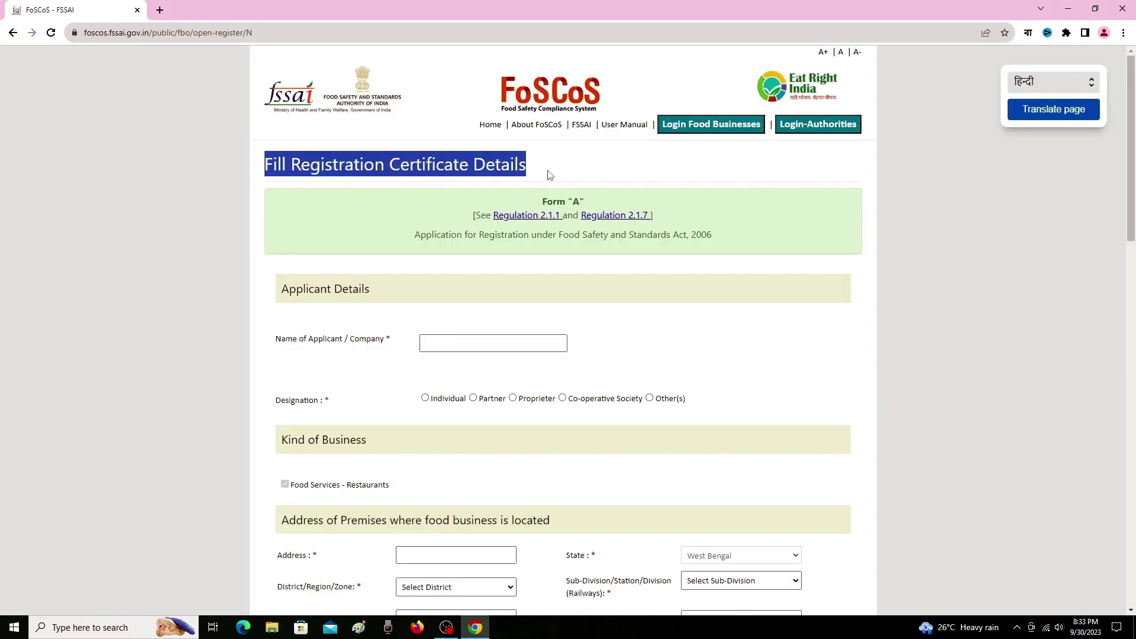
left_click(548, 174)
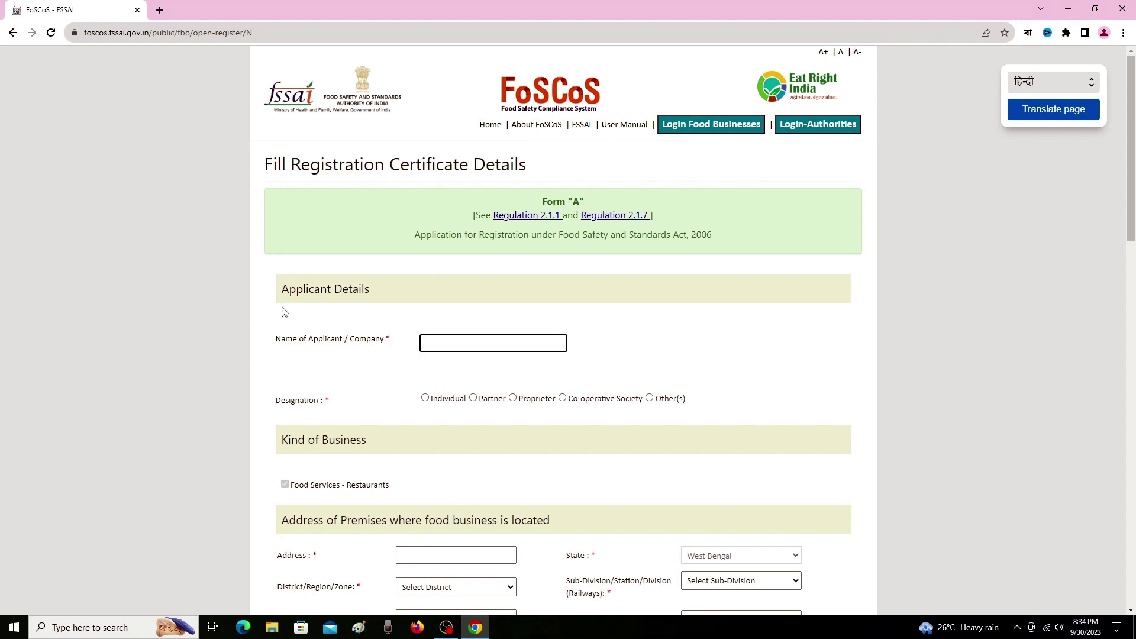
left_click_drag(282, 289, 393, 297)
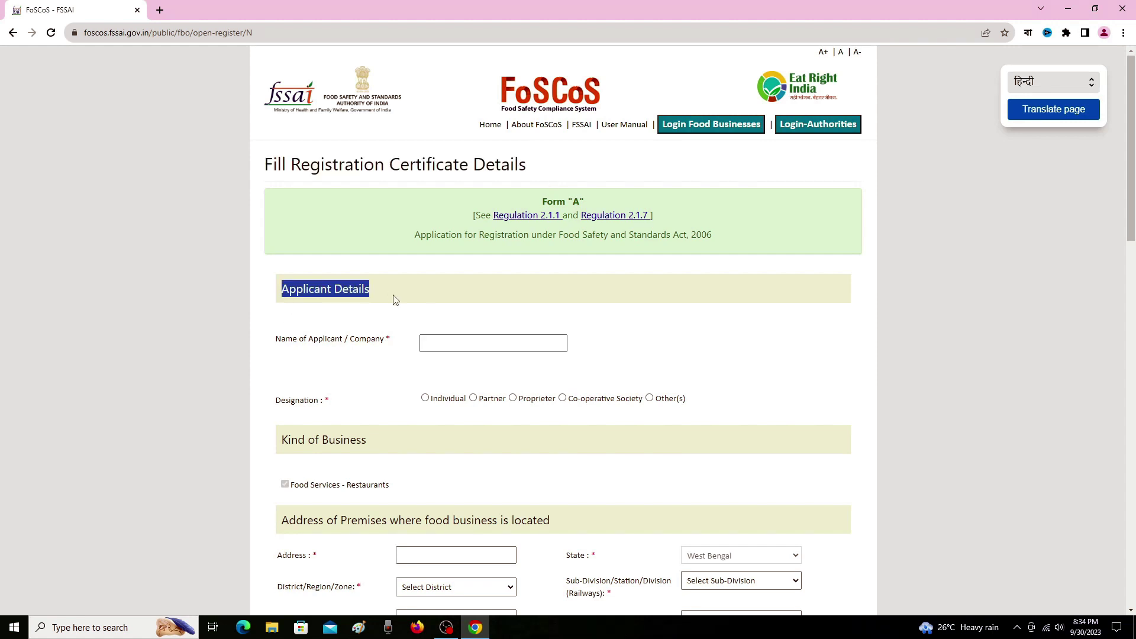
left_click(441, 346)
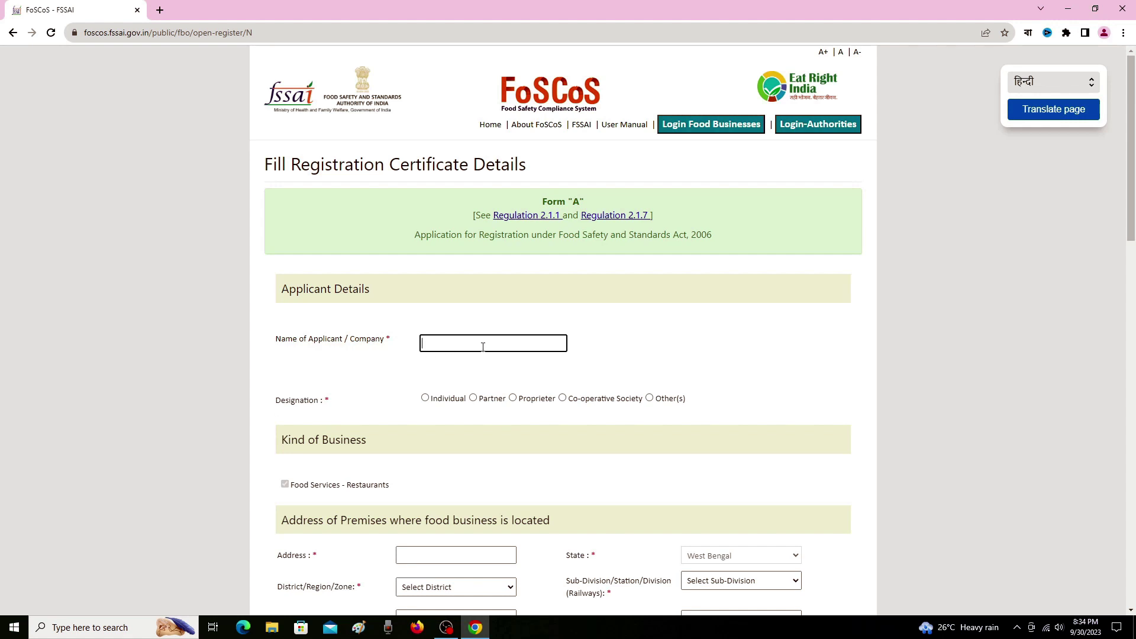
type("Choco")
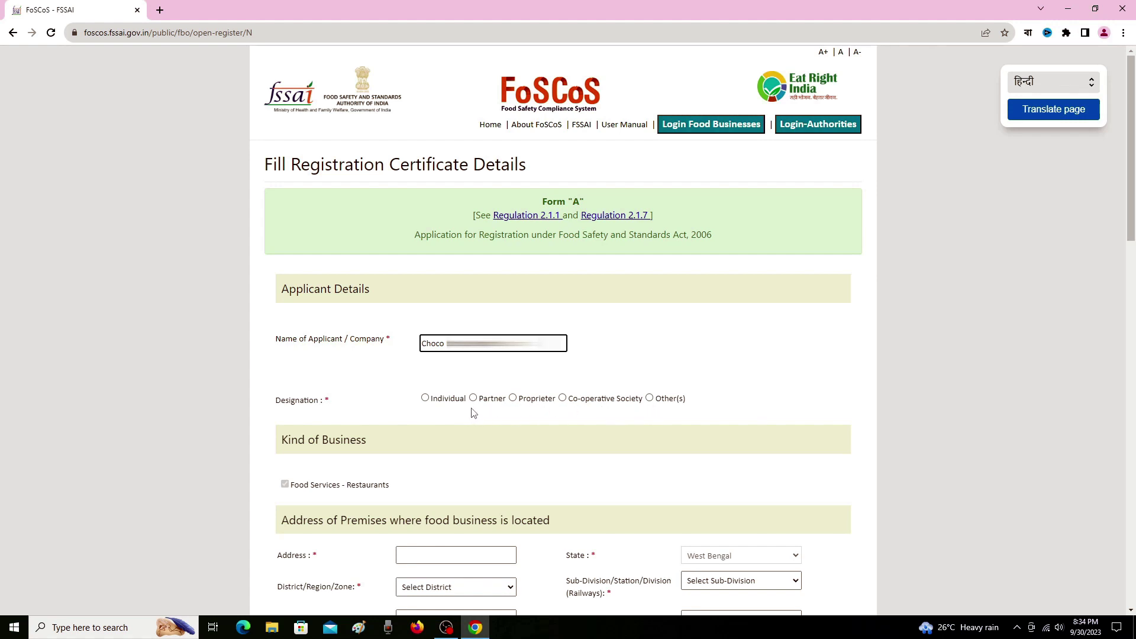
left_click(425, 398)
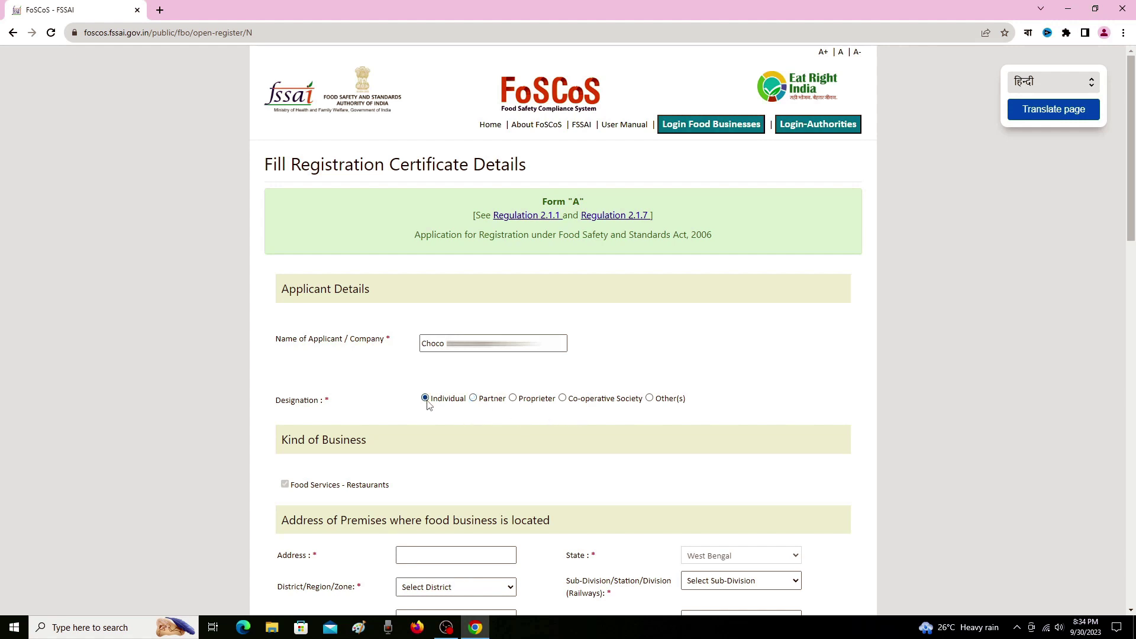
scroll(612, 438, "down", 2)
left_click_drag(281, 406, 549, 408)
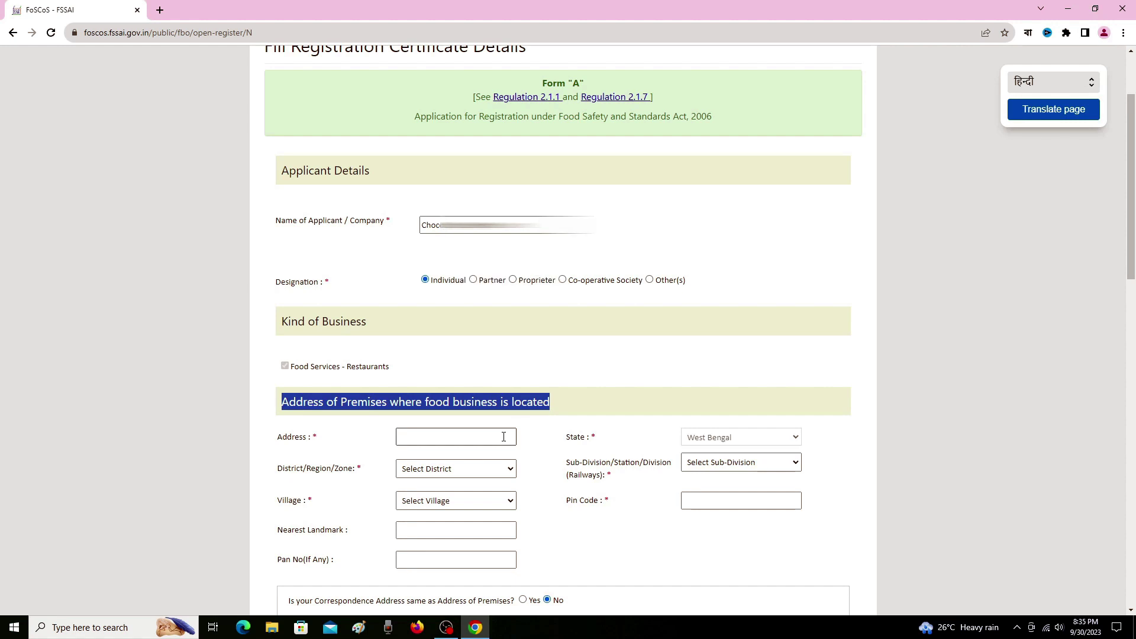
Step: Fill the premises address from the saved suggestion and enter the PAN number
left_click(503, 437)
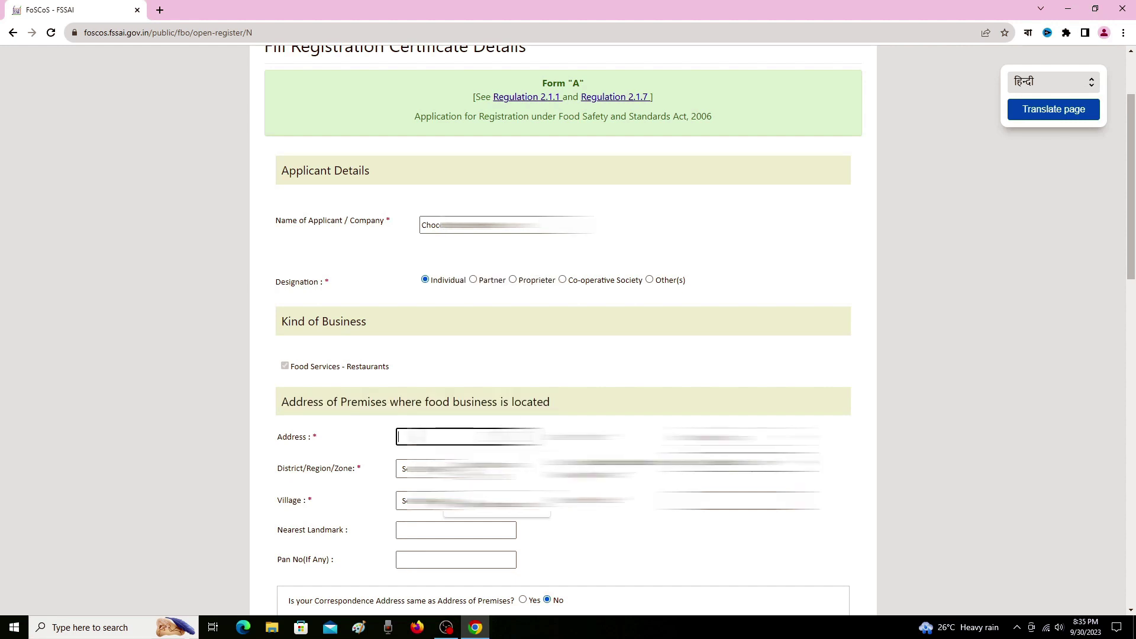
key("Down")
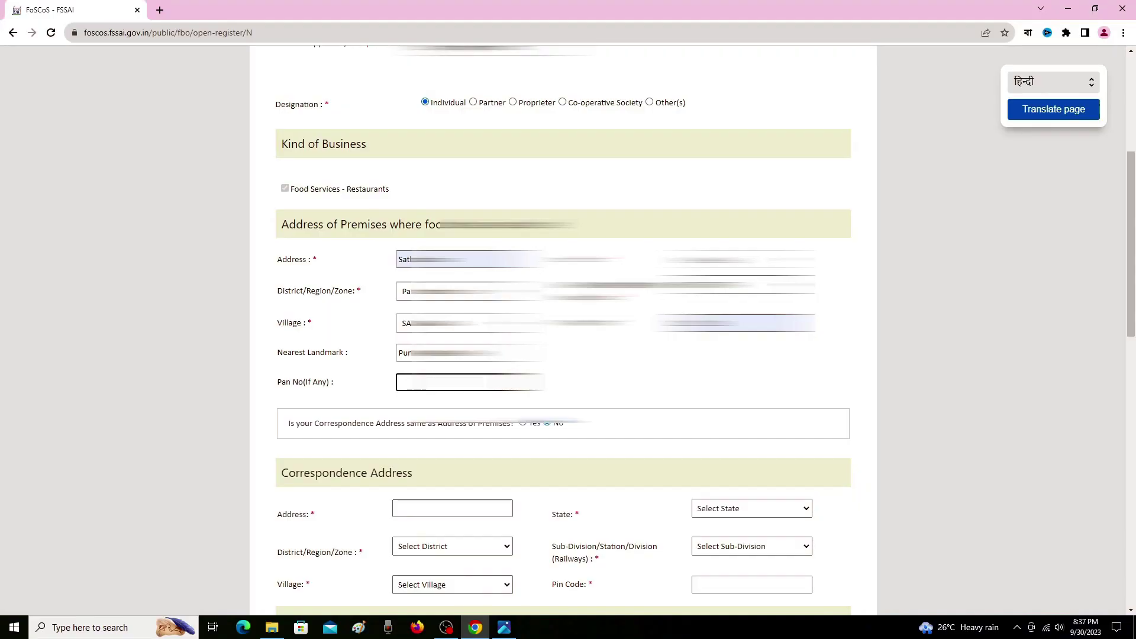
type("chh")
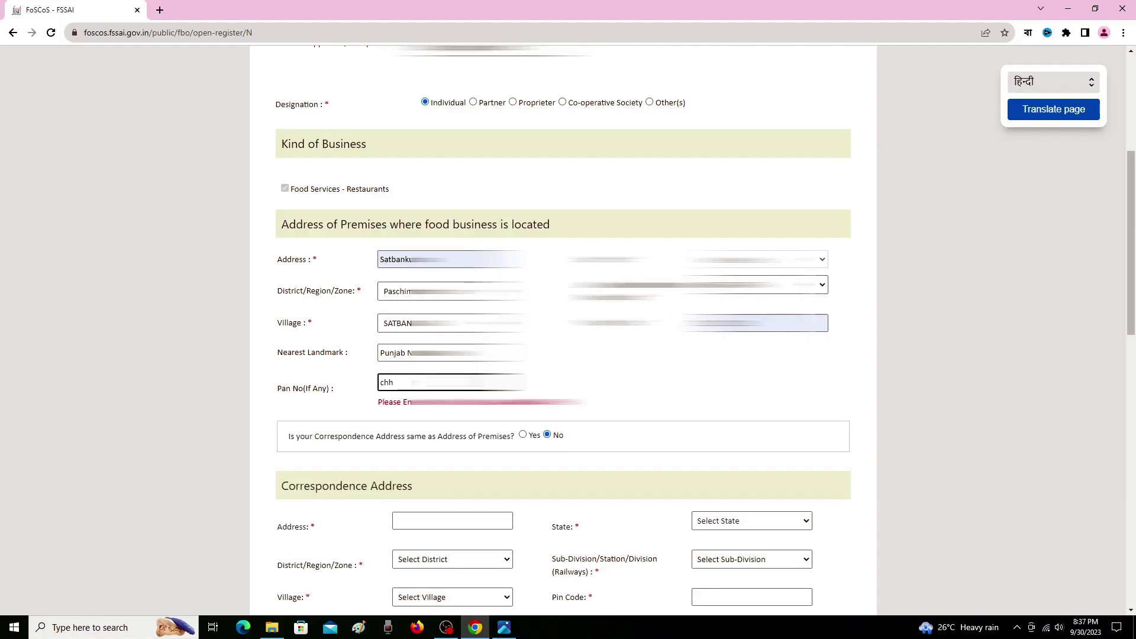
key("Tab")
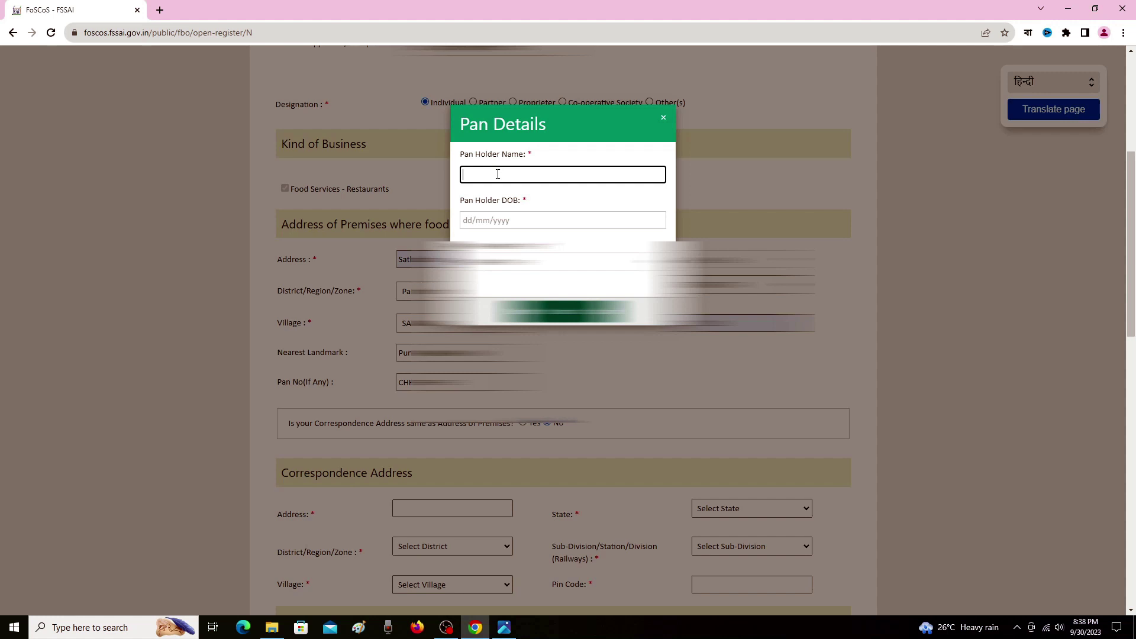
Step: Complete the PAN holder's name, birth date and gender Female, and submit for verification
type("Sanjay")
left_click(562, 220)
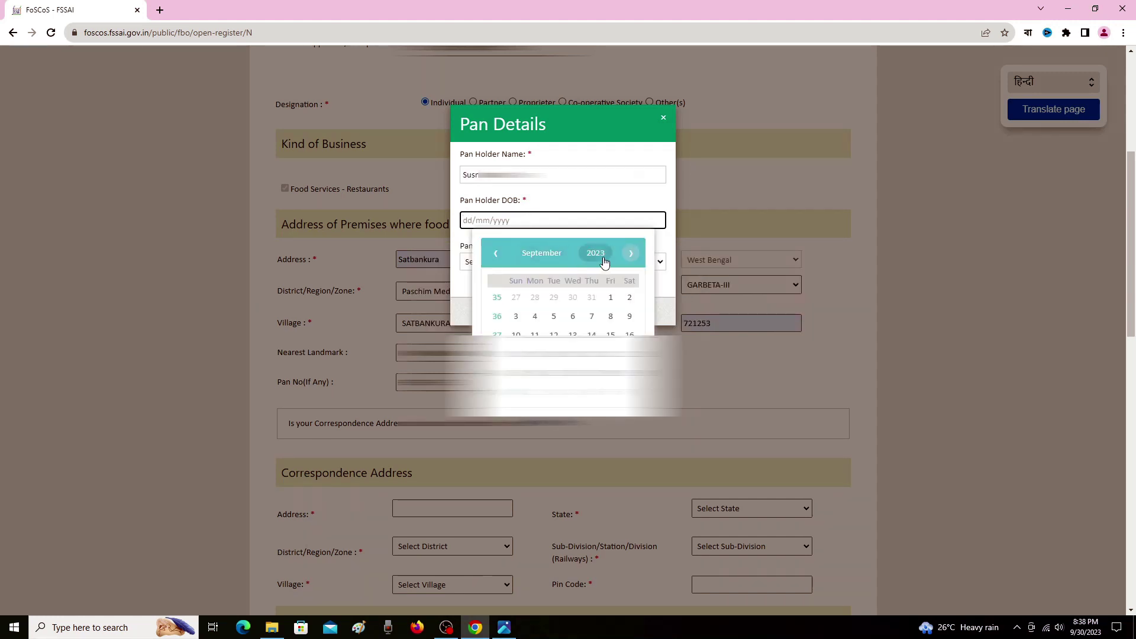
left_click(587, 264)
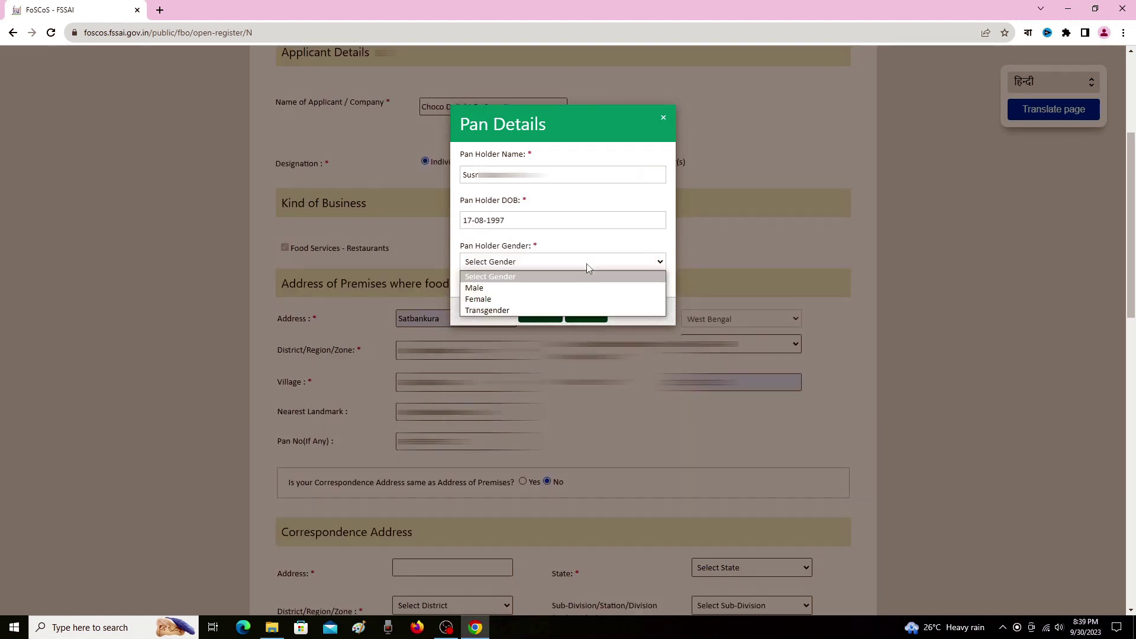
left_click(521, 299)
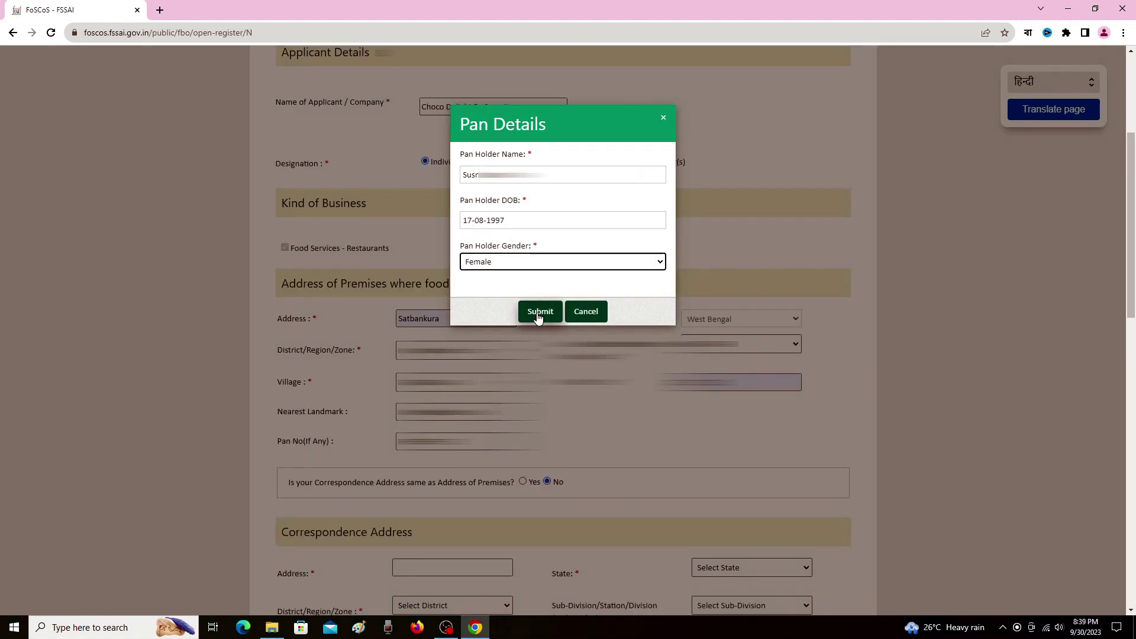
left_click(538, 312)
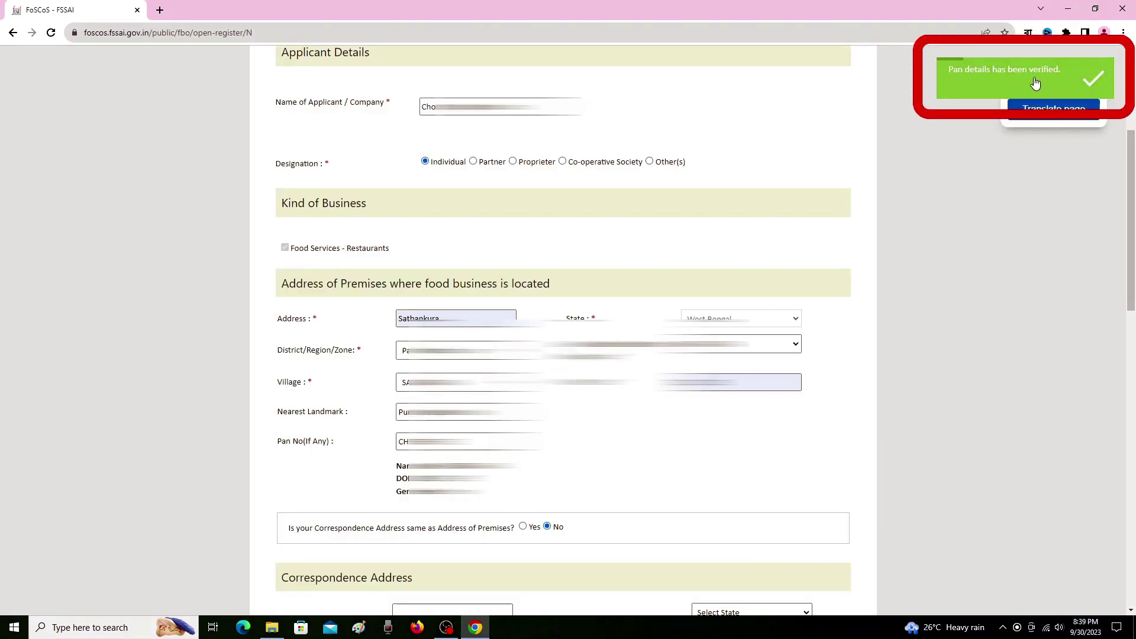
Step: Set the correspondence address to Yes, same as premises, and start the contact telephone entry
scroll(723, 255, "down", 2)
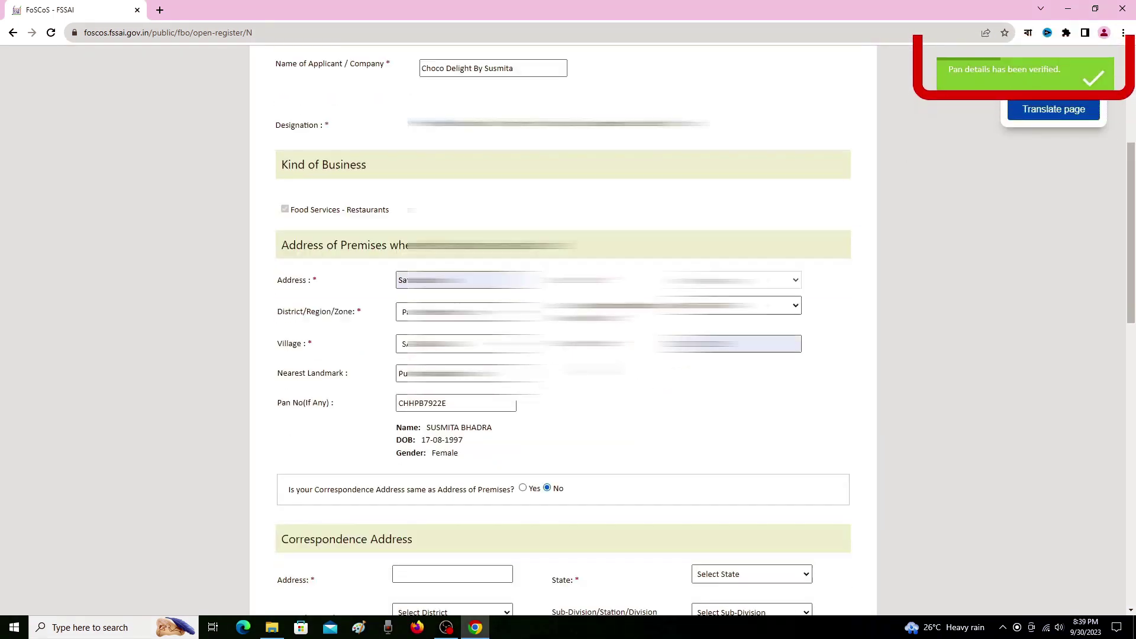
scroll(616, 350, "down", 1)
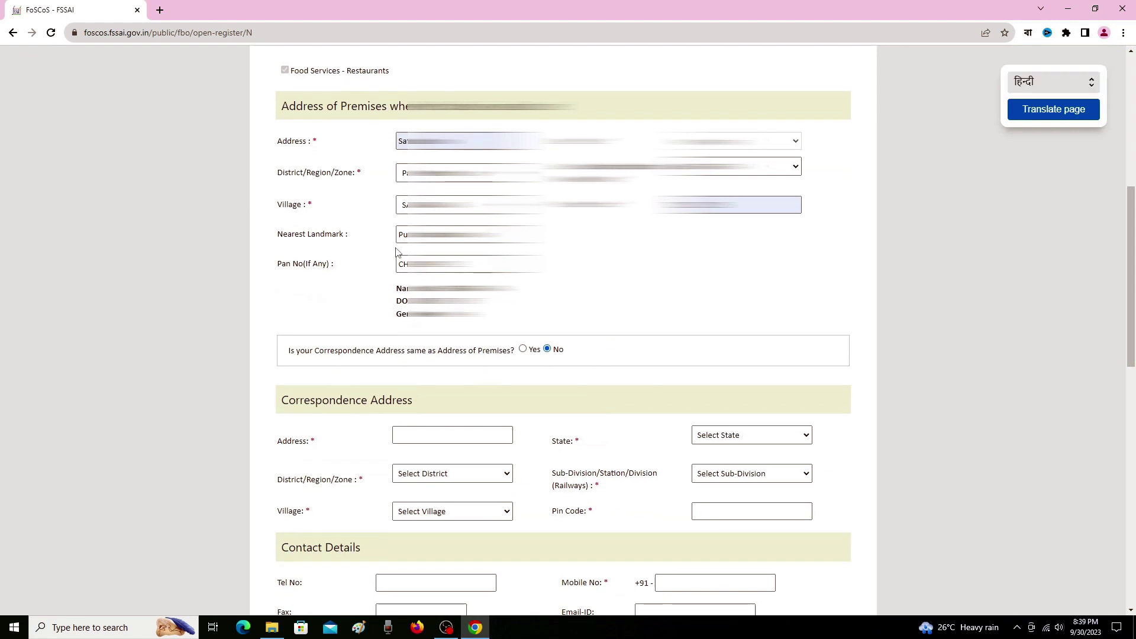
left_click(524, 349)
left_click(523, 350)
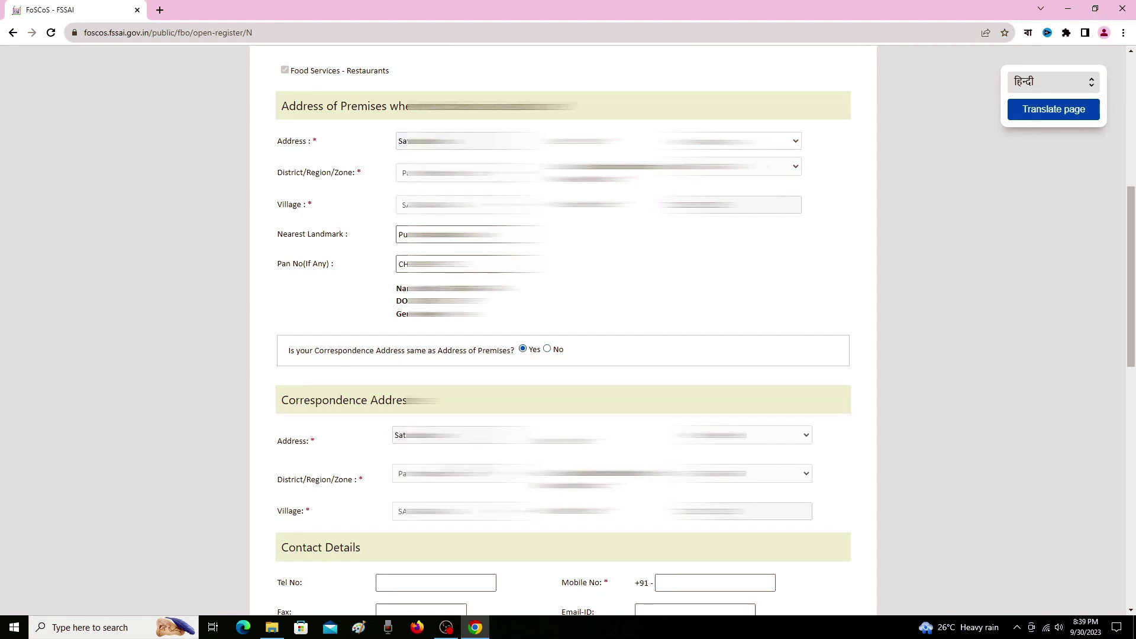
left_click_drag(282, 310, 363, 319)
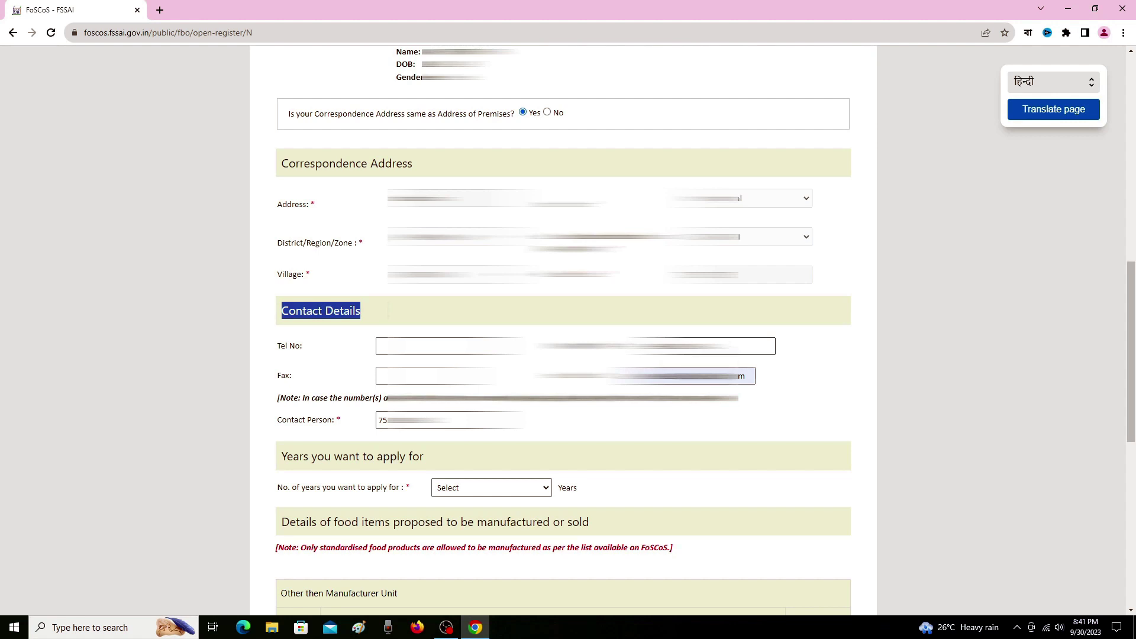
left_click(449, 346)
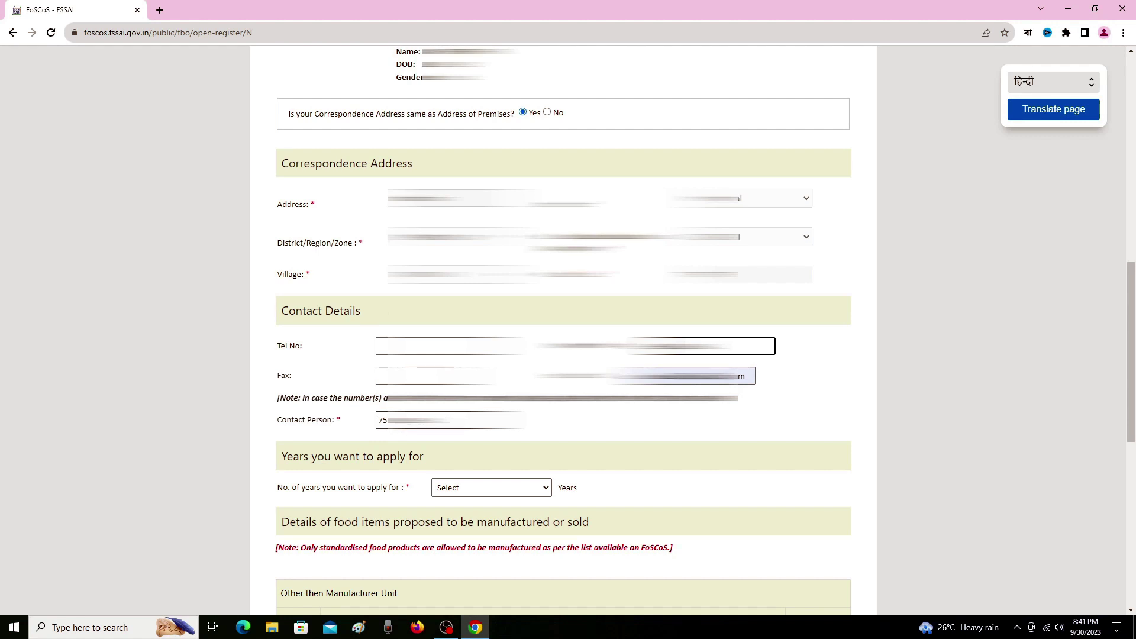
scroll(619, 477, "down", 1)
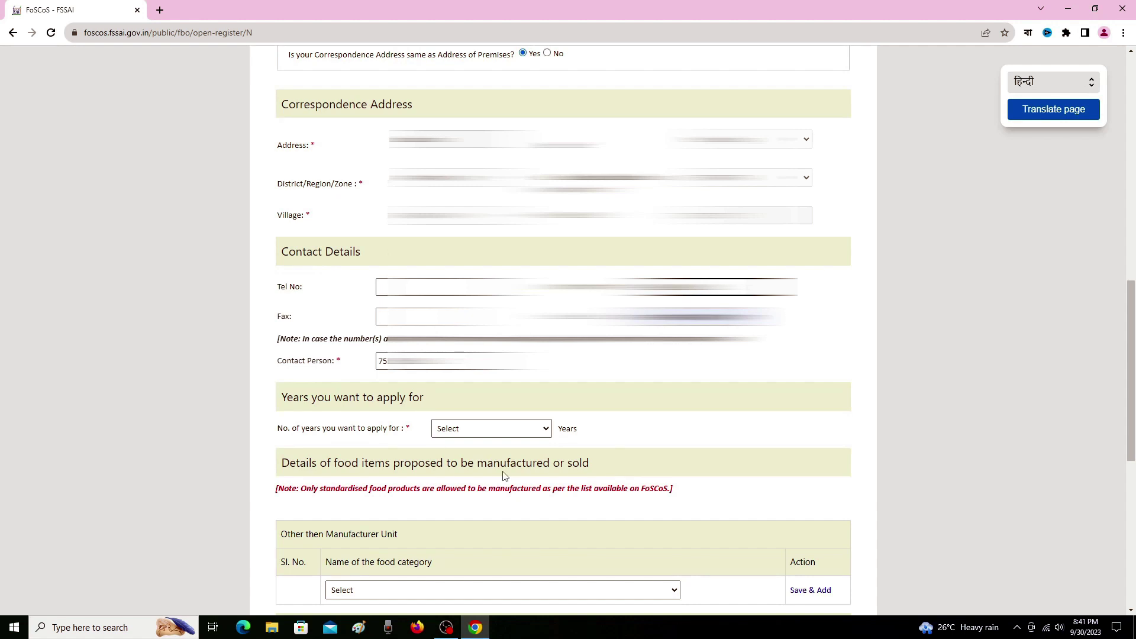
Step: Choose 1 year as the registration period to apply for
left_click(547, 432)
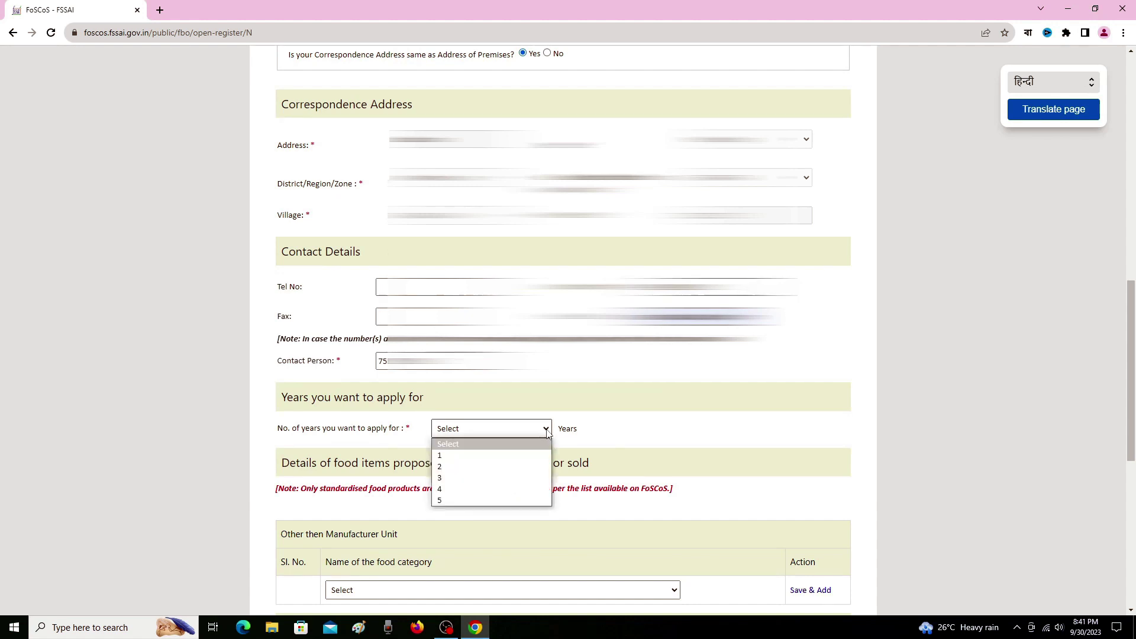
scroll(458, 443, "down", 1)
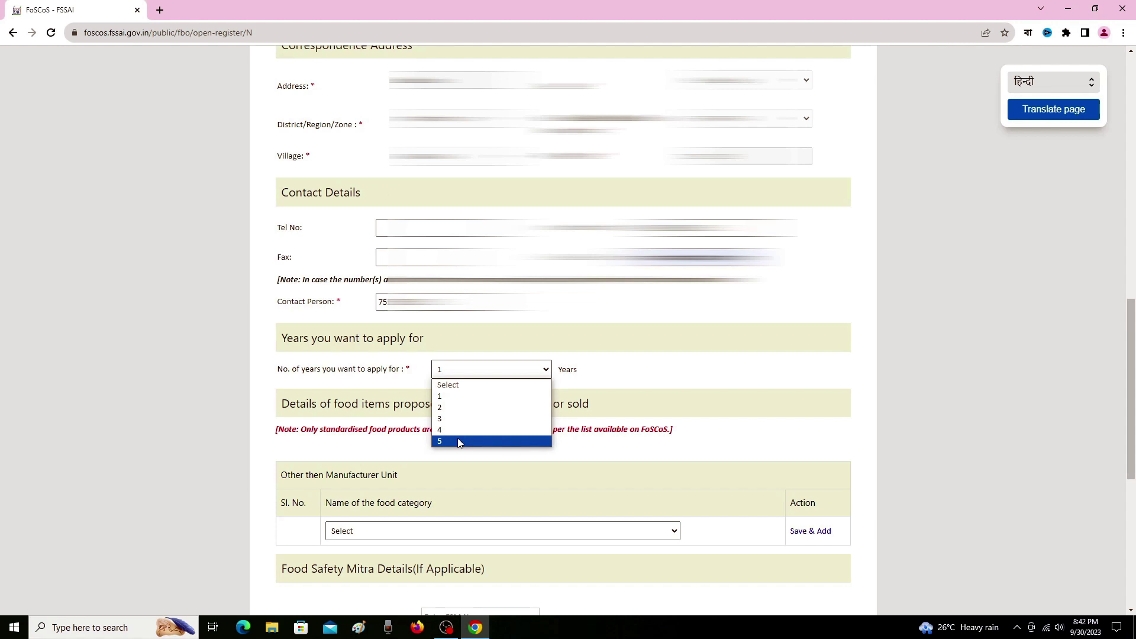
left_click(461, 395)
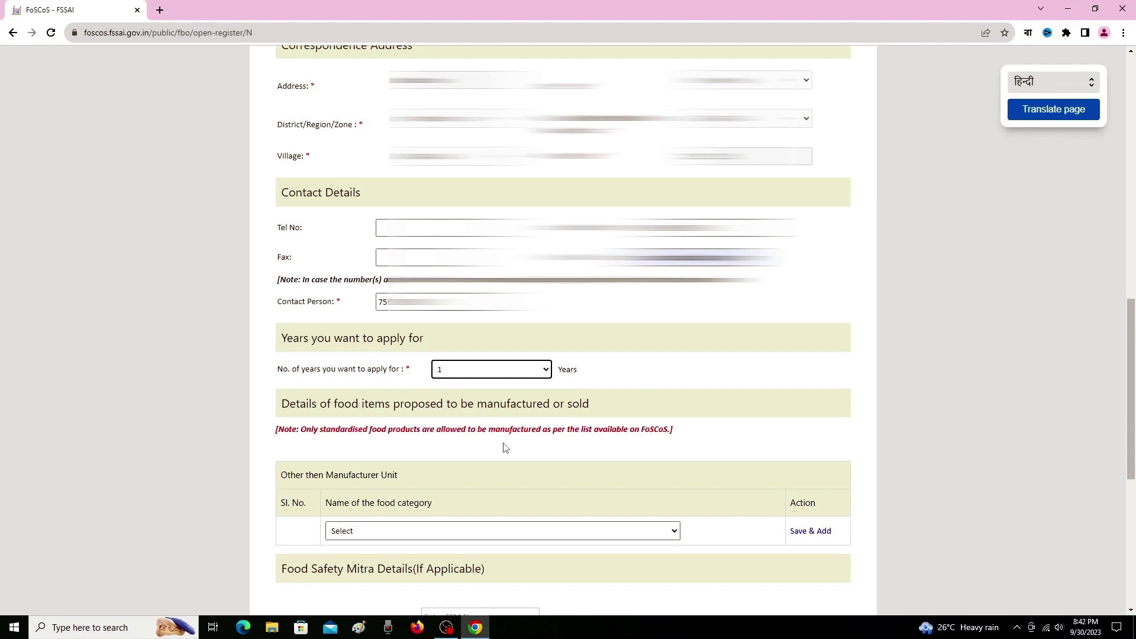
scroll(503, 448, "down", 1)
scroll(291, 361, "down", 1)
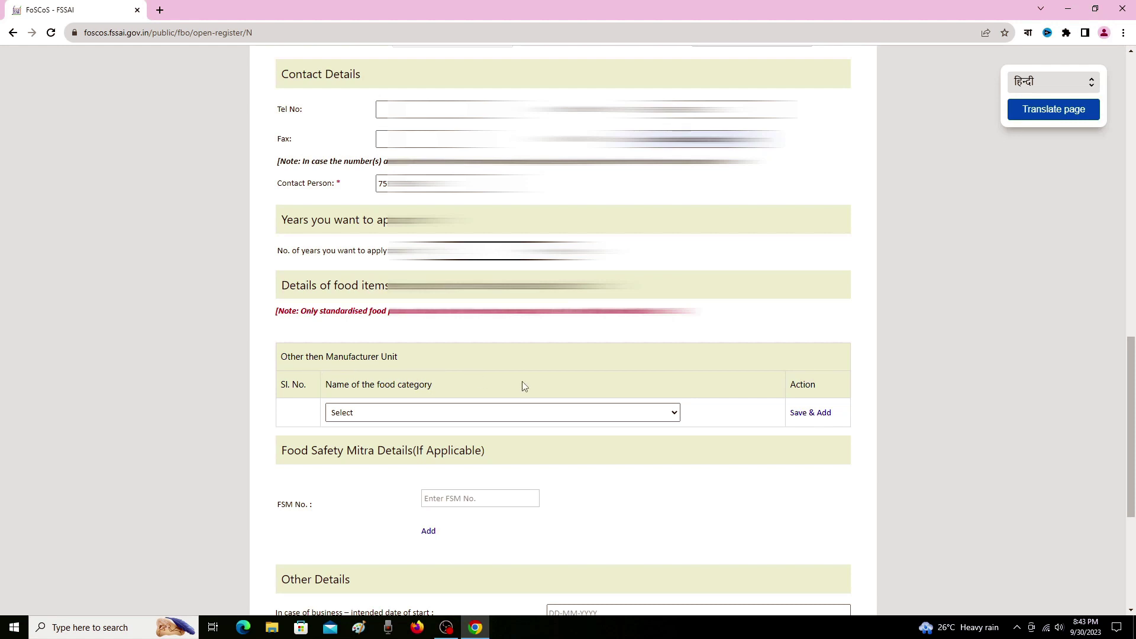
Step: Save 07 - Bakery products as food category row 1 in the food items table
left_click(646, 414)
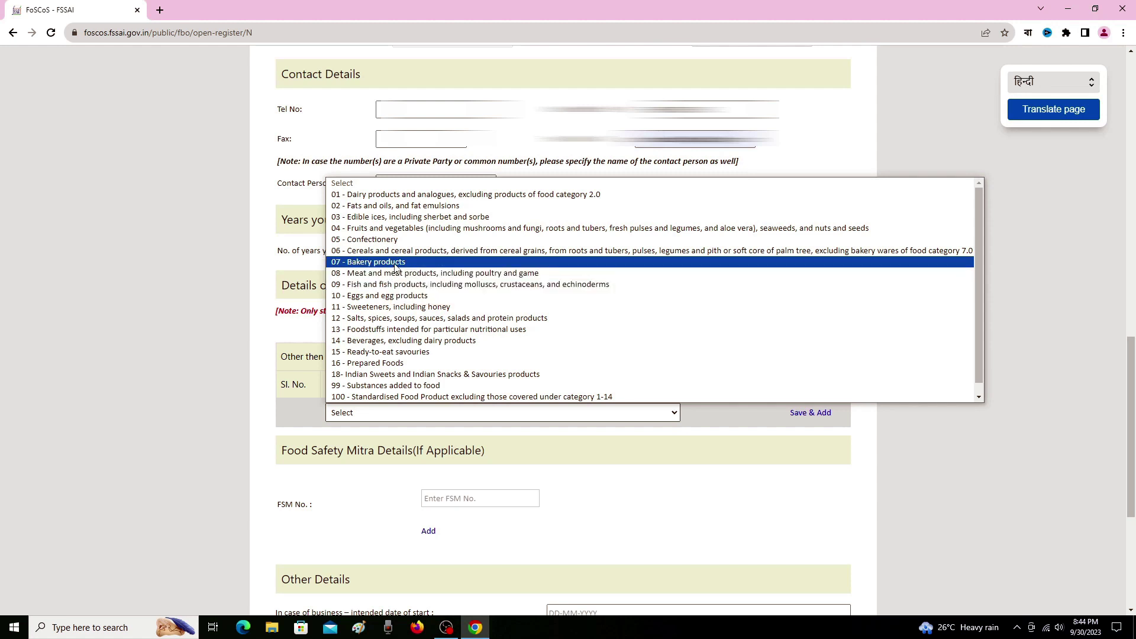
left_click(395, 264)
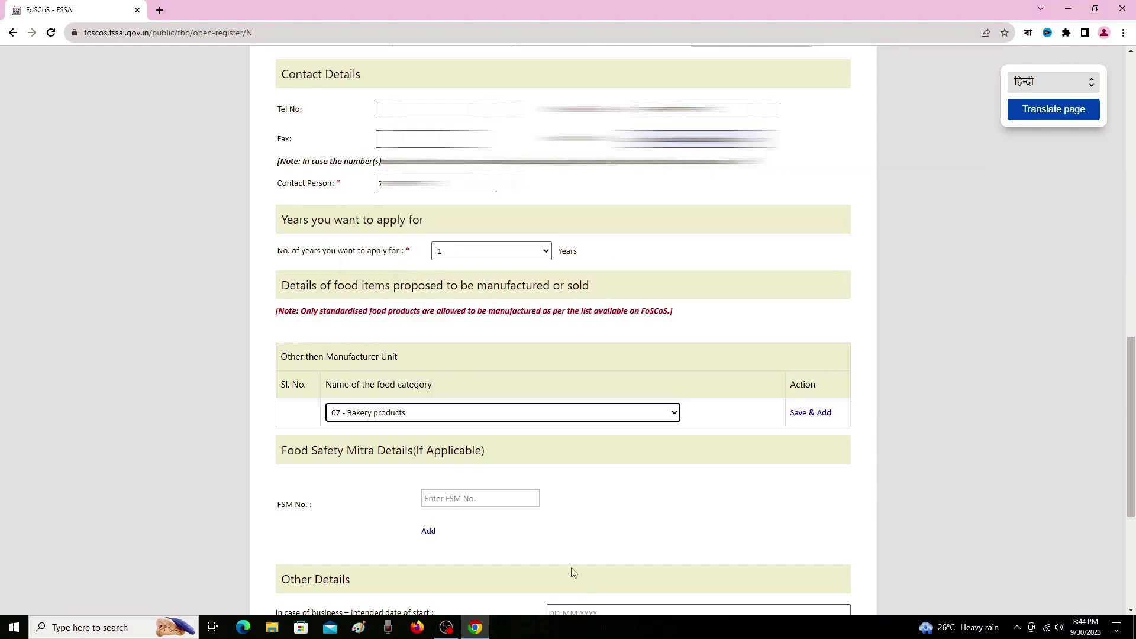
left_click(811, 413)
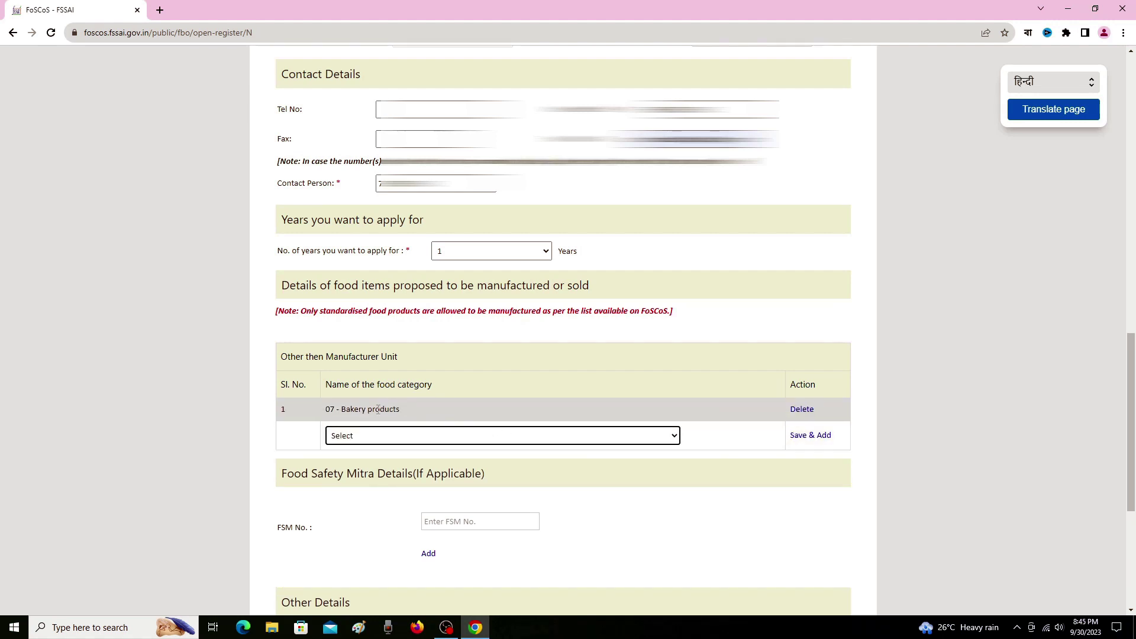
left_click(673, 437)
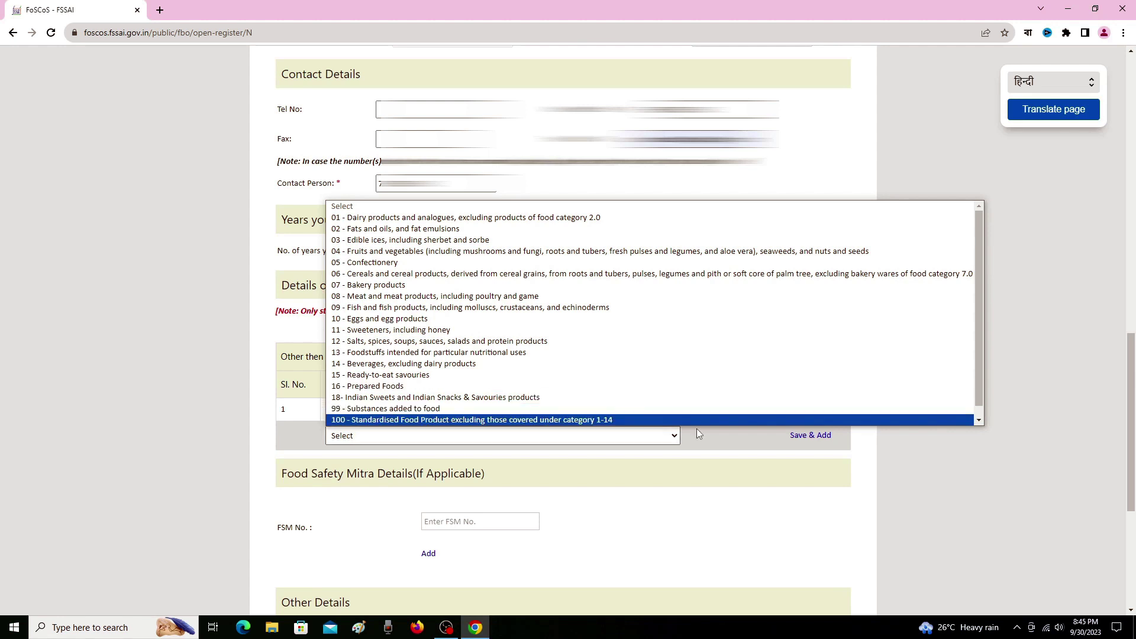
left_click(723, 439)
scroll(723, 439, "down", 3)
left_click_drag(283, 302, 413, 300)
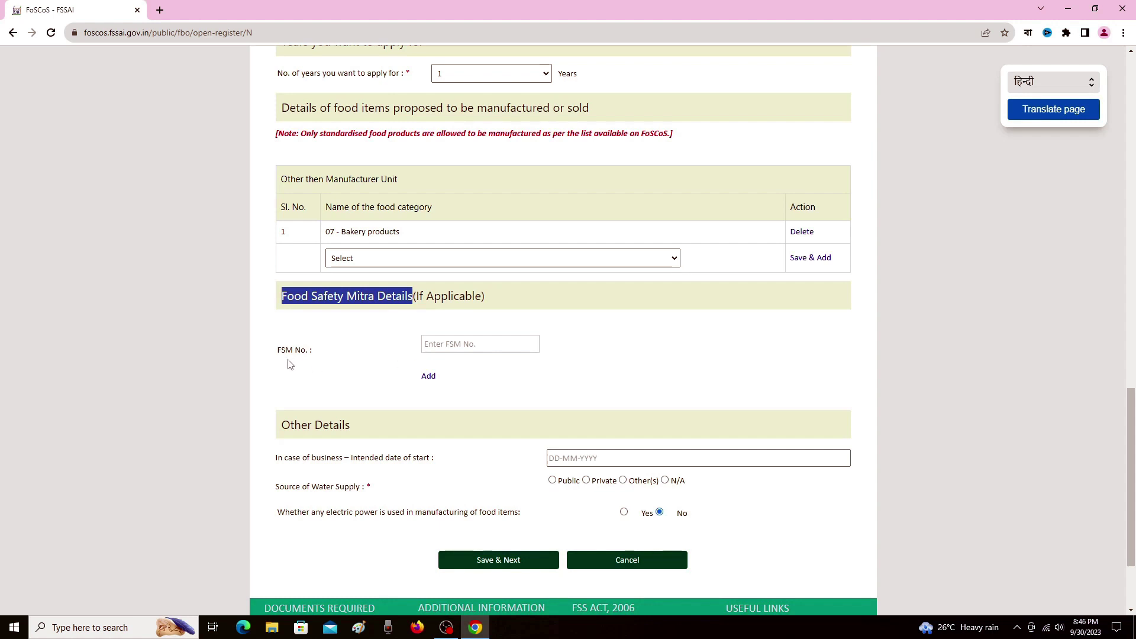
left_click(444, 346)
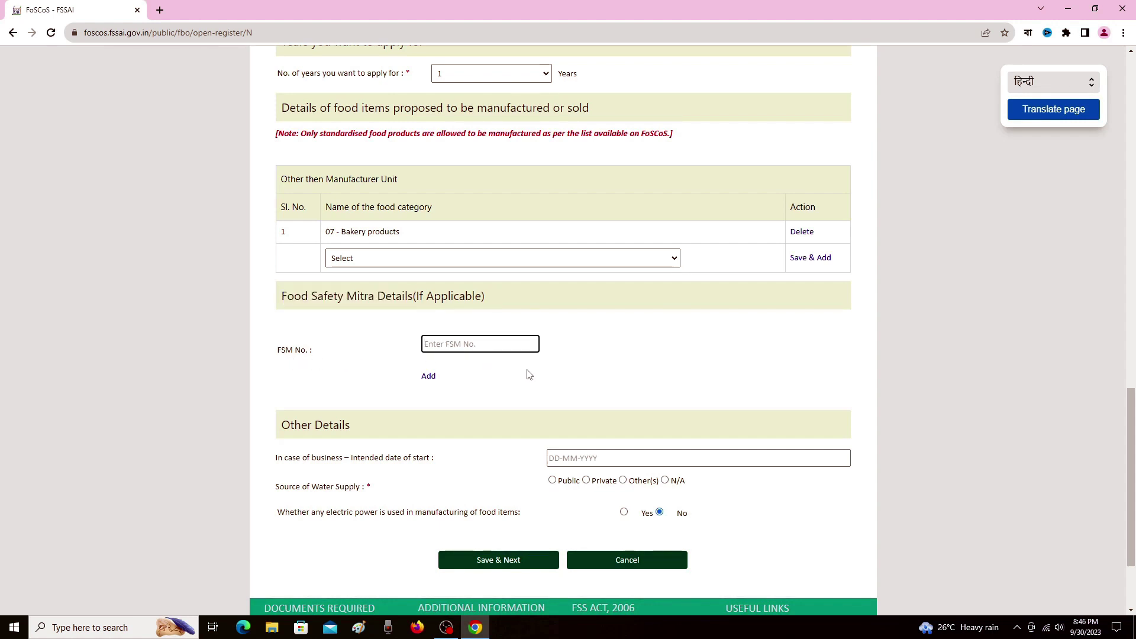
Step: Set the intended business start date to 01-10-2023 and choose a Private water supply
scroll(568, 374, "down", 1)
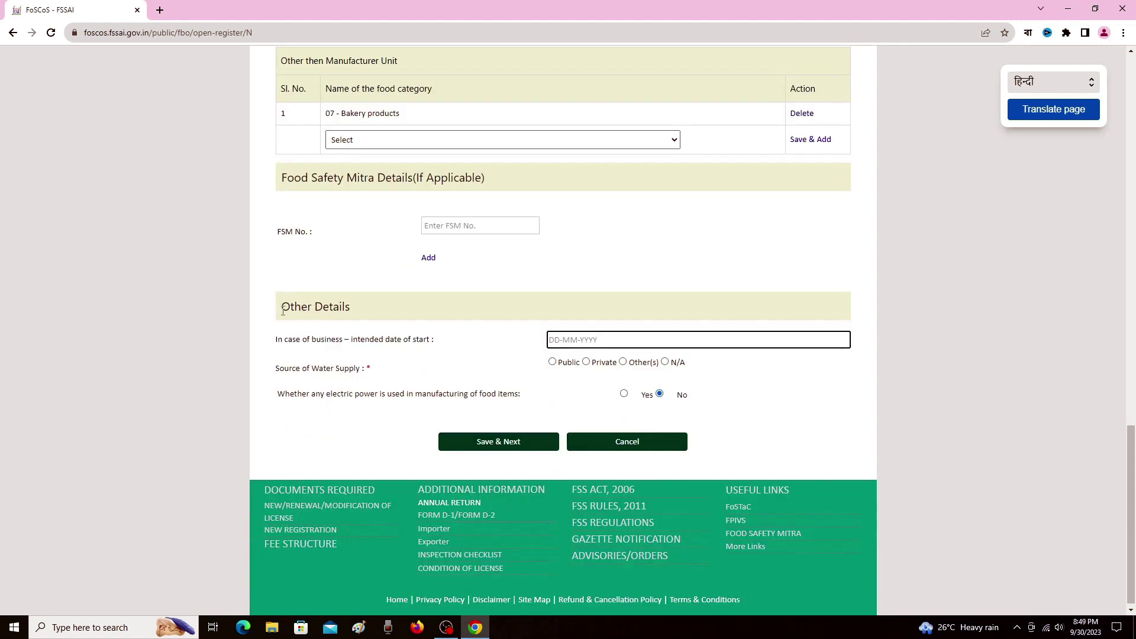
left_click_drag(283, 312, 363, 330)
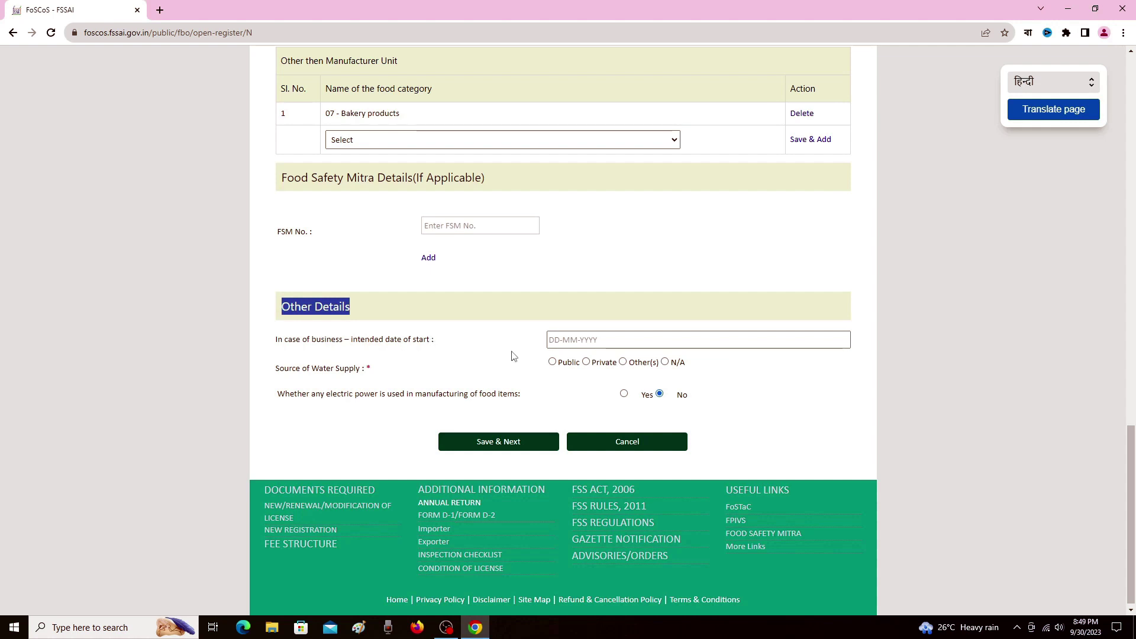
left_click(580, 340)
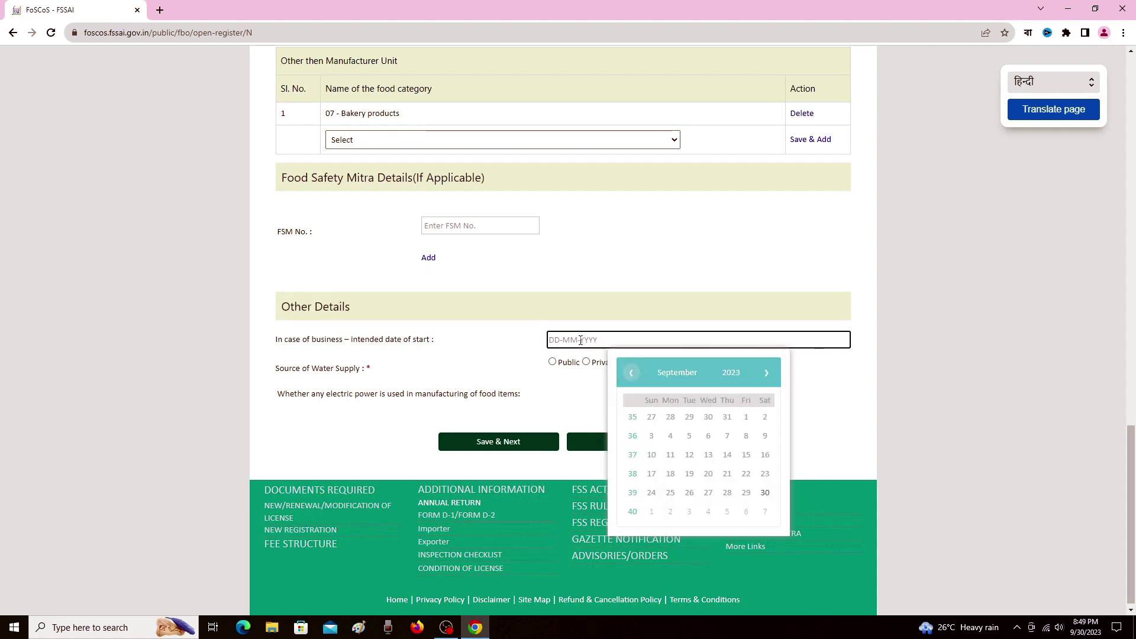
left_click(652, 511)
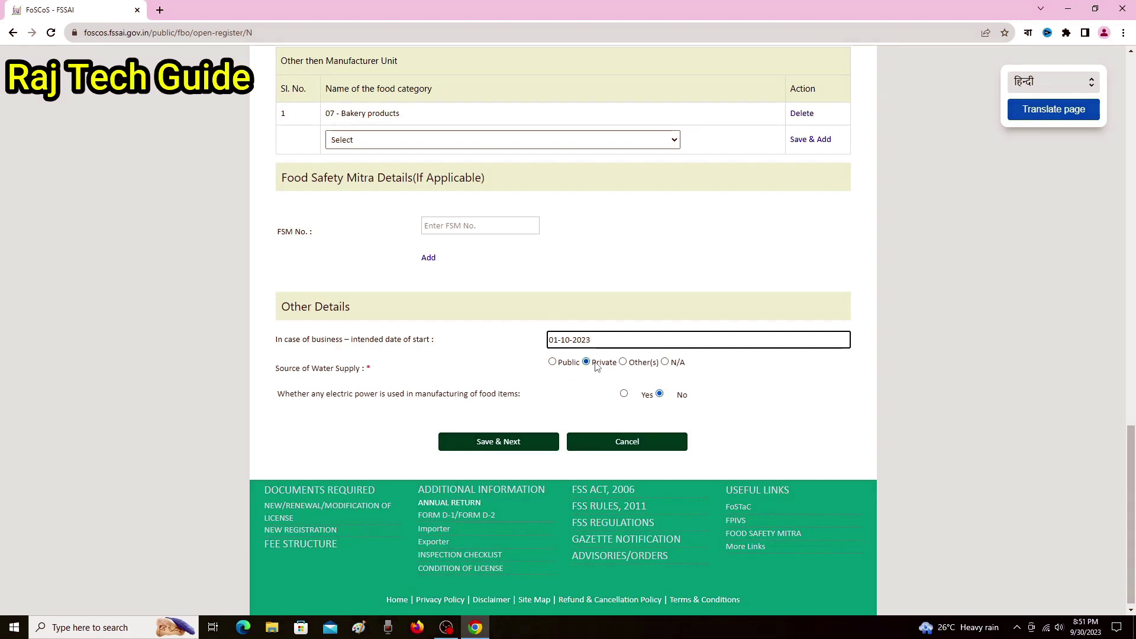
left_click(328, 395)
left_click_drag(328, 395, 380, 396)
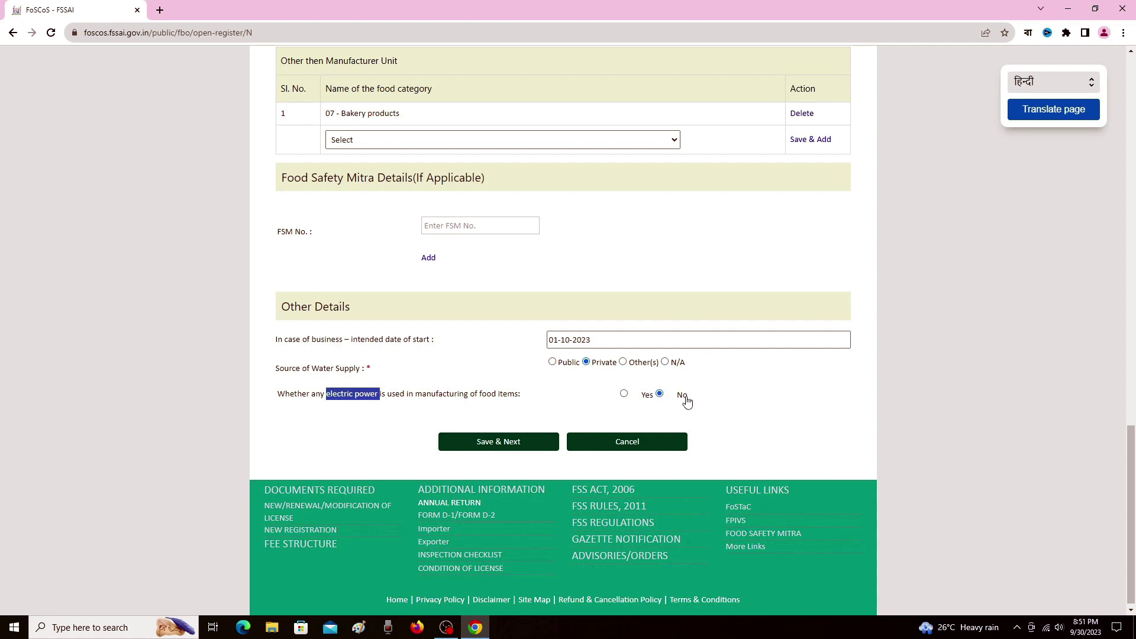
Step: Save the form, then enter the primary contact's email and mobile, belonging to Self
left_click(498, 444)
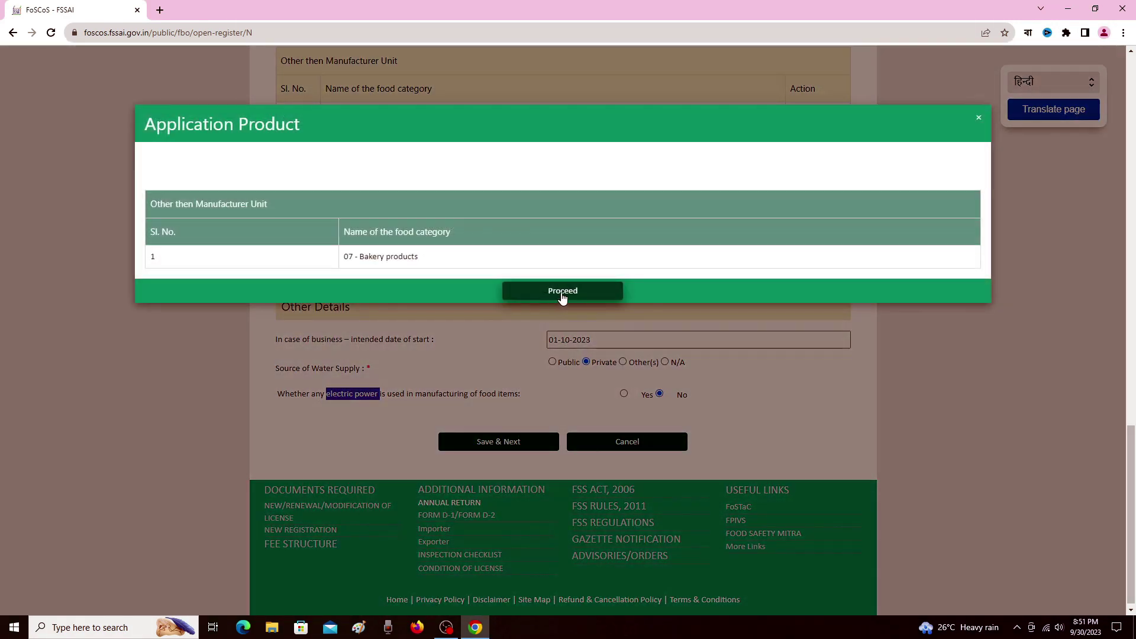
left_click(563, 295)
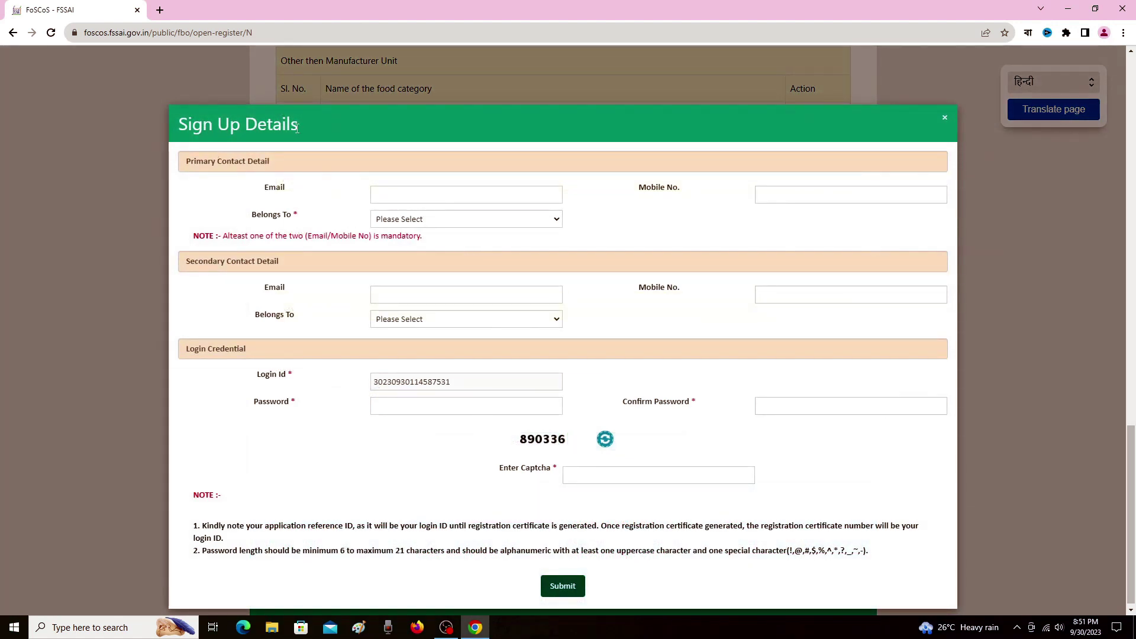
left_click(404, 196)
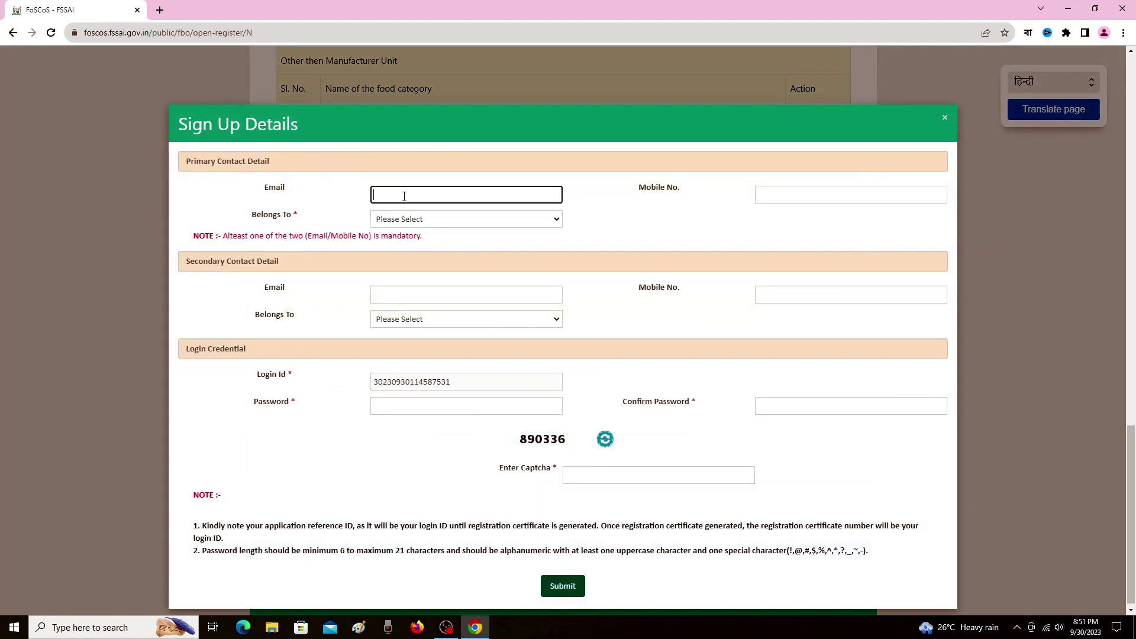
type("susm")
left_click(790, 195)
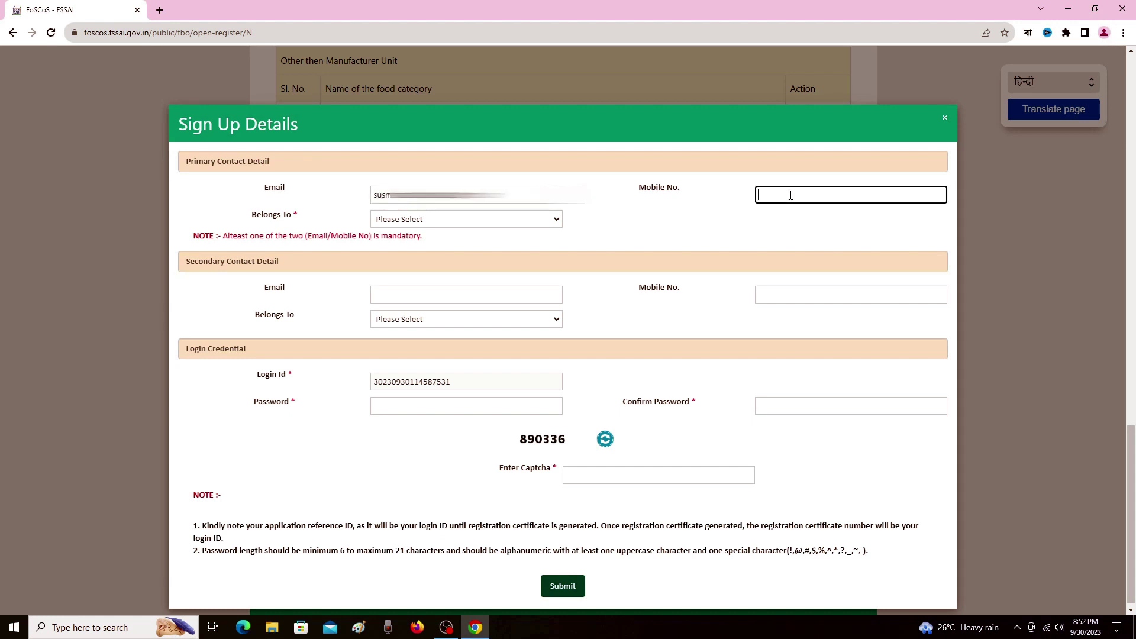
type("7583")
key("Tab")
left_click(470, 220)
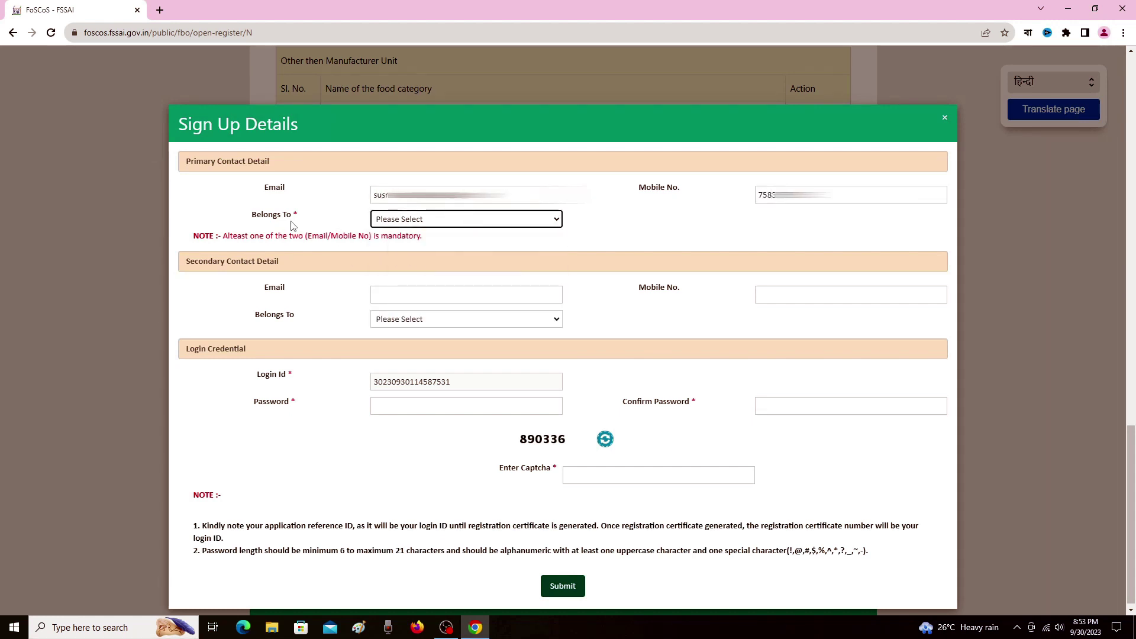
left_click(455, 224)
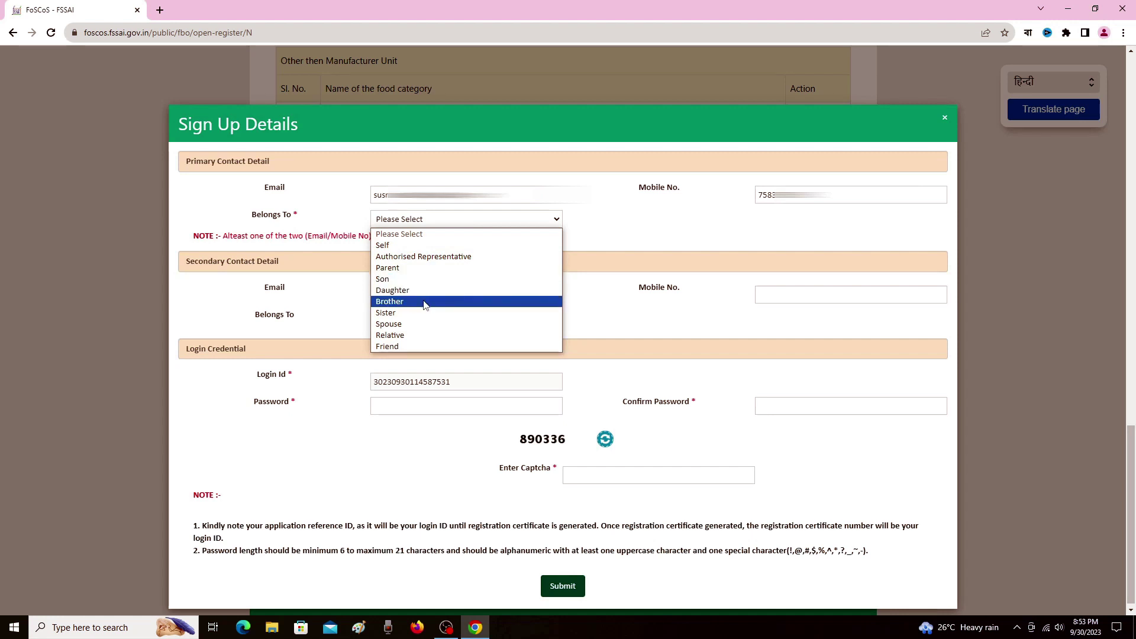
left_click(409, 246)
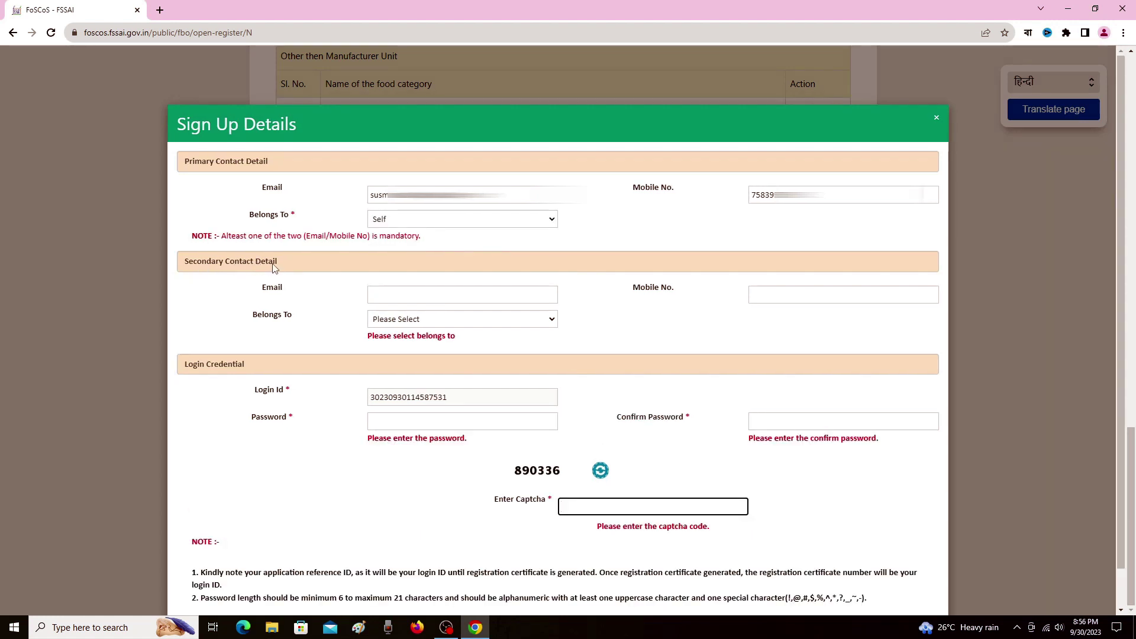
Step: Add the secondary contact's email and mobile number, belonging to Spouse
left_click(414, 293)
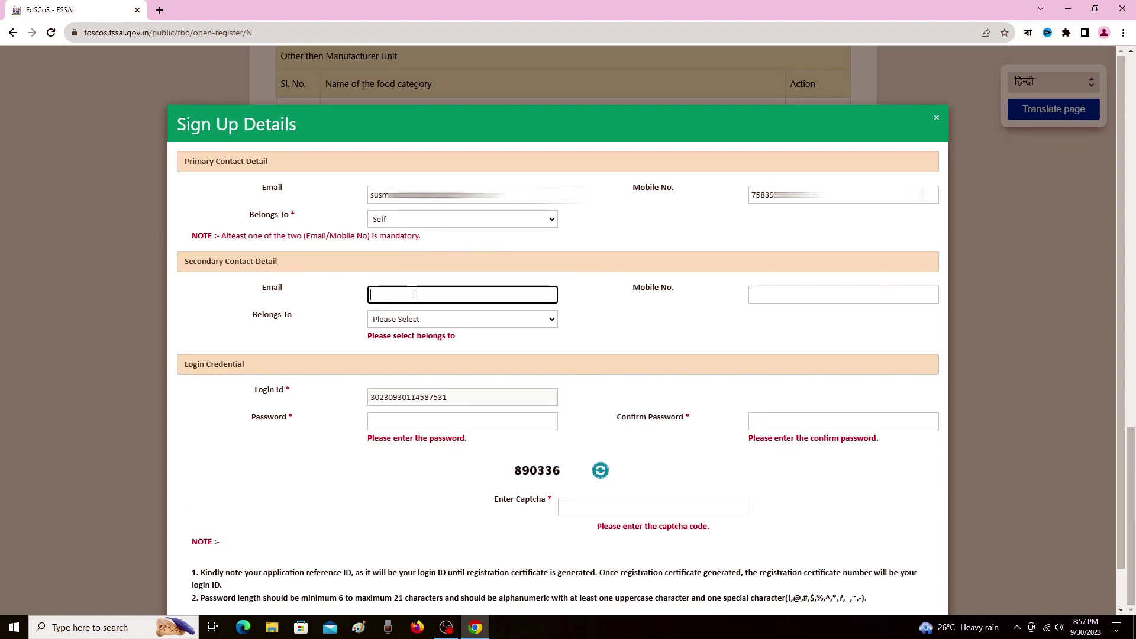
type("raj.d")
left_click(763, 296)
type("77")
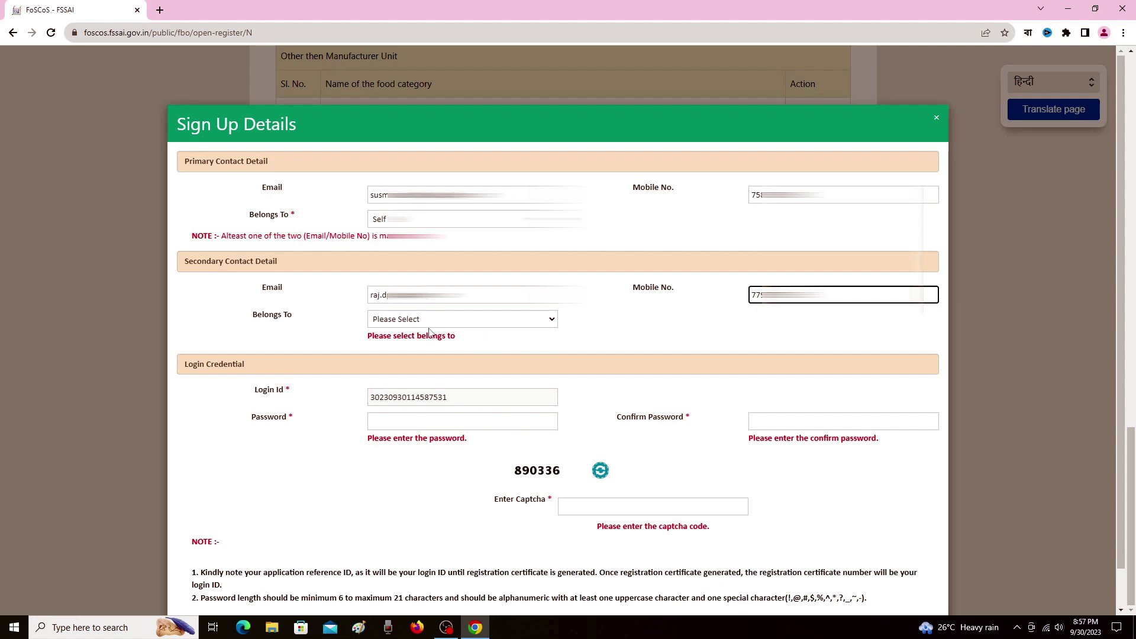
key("Tab")
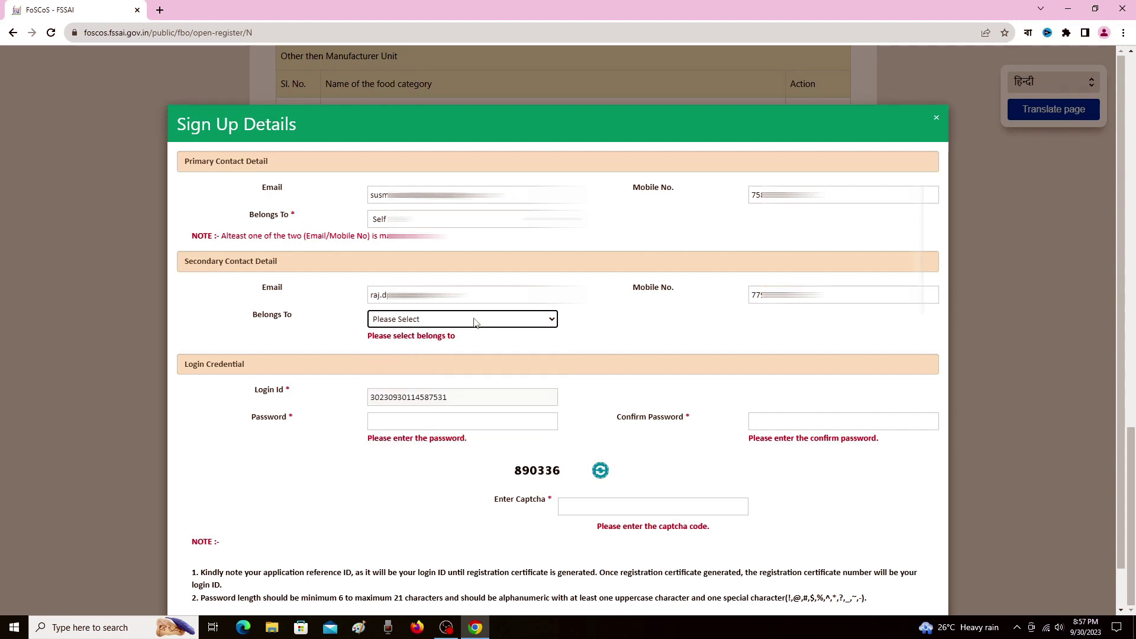
left_click(474, 321)
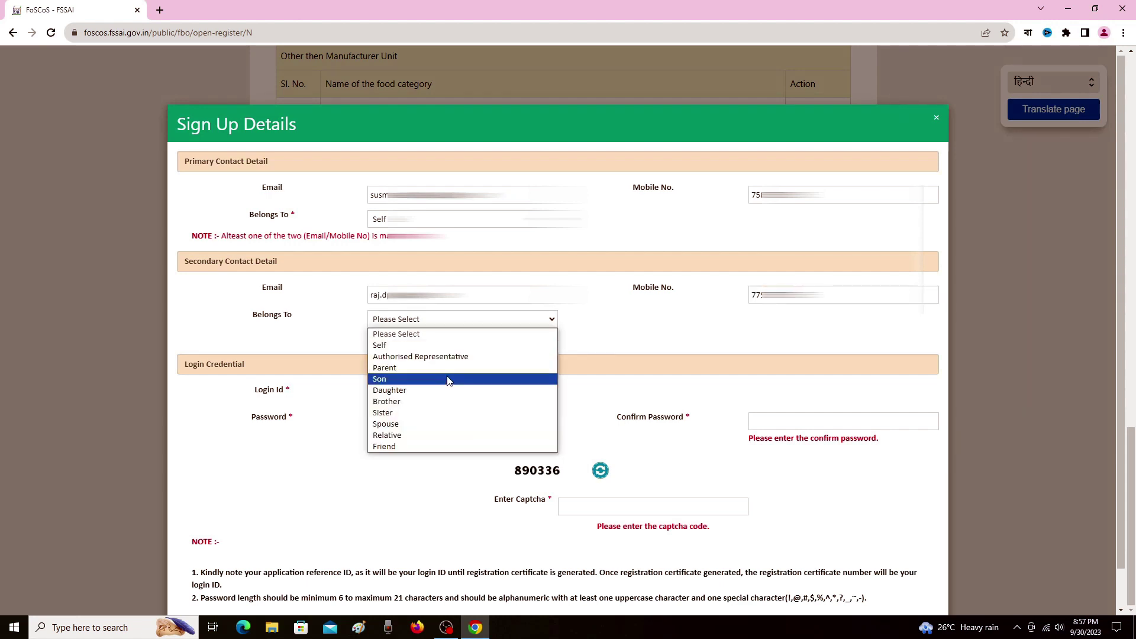
left_click(438, 424)
Step: Enter and confirm the account password, then type the displayed captcha
left_click_drag(266, 353, 179, 360)
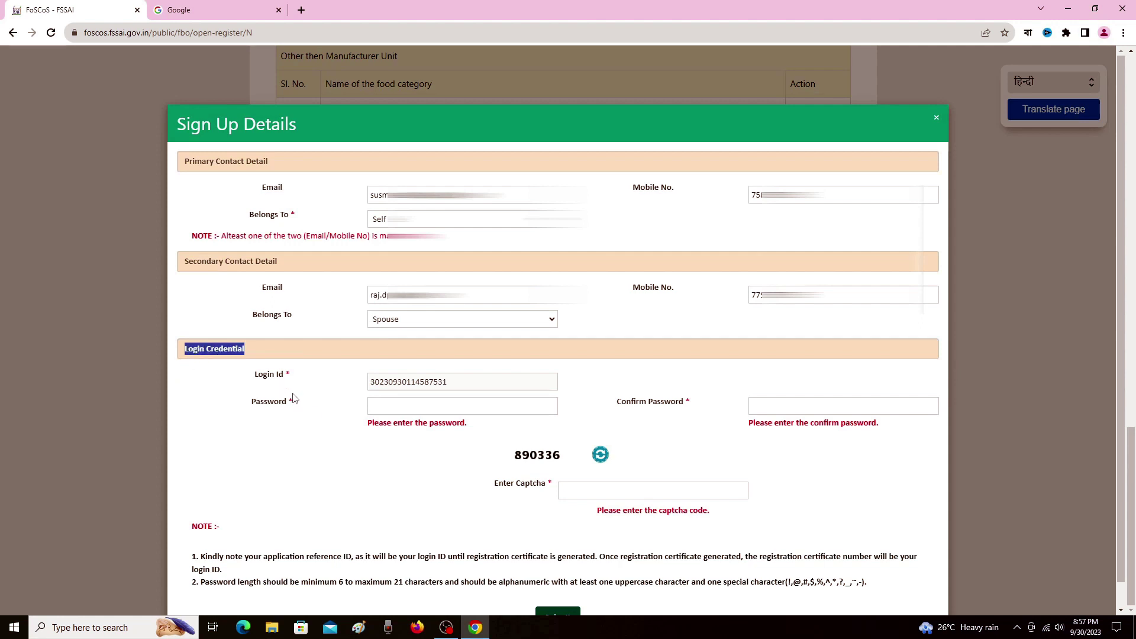
left_click(407, 408)
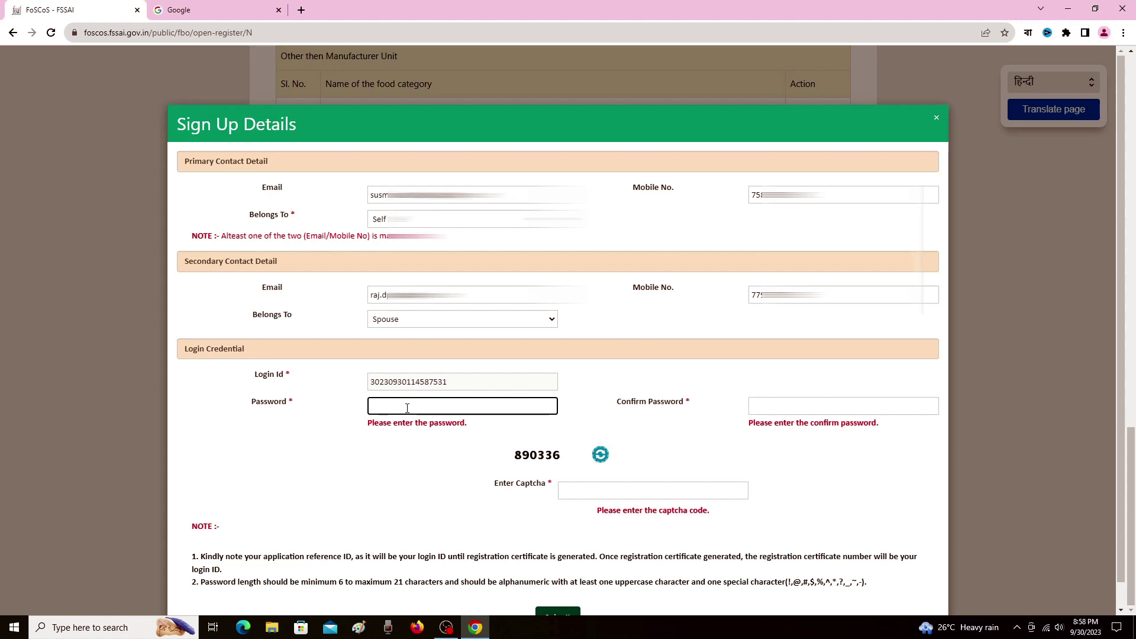
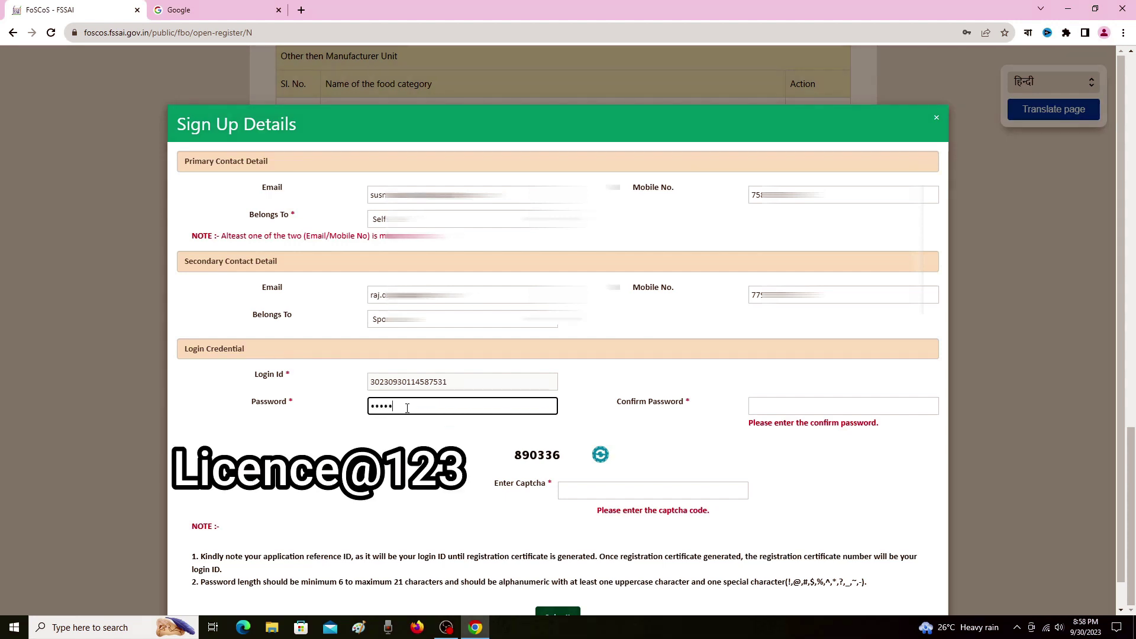
left_click(774, 407)
left_click(624, 476)
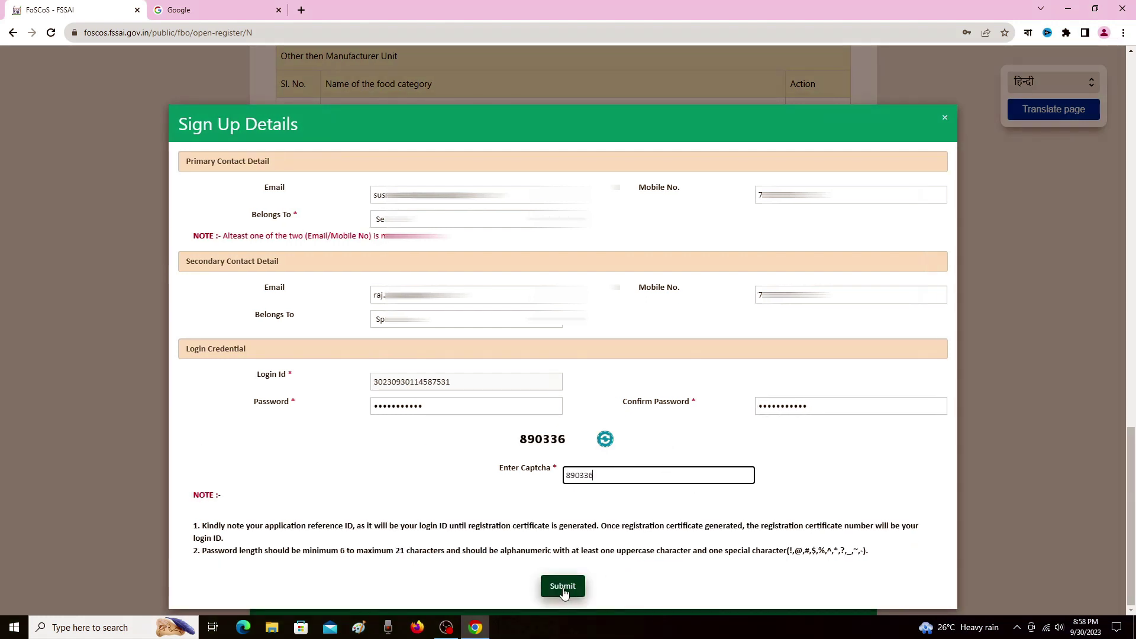
Step: Submit the sign-up, confirm the OTP verification code, and acknowledge the success message
left_click(563, 589)
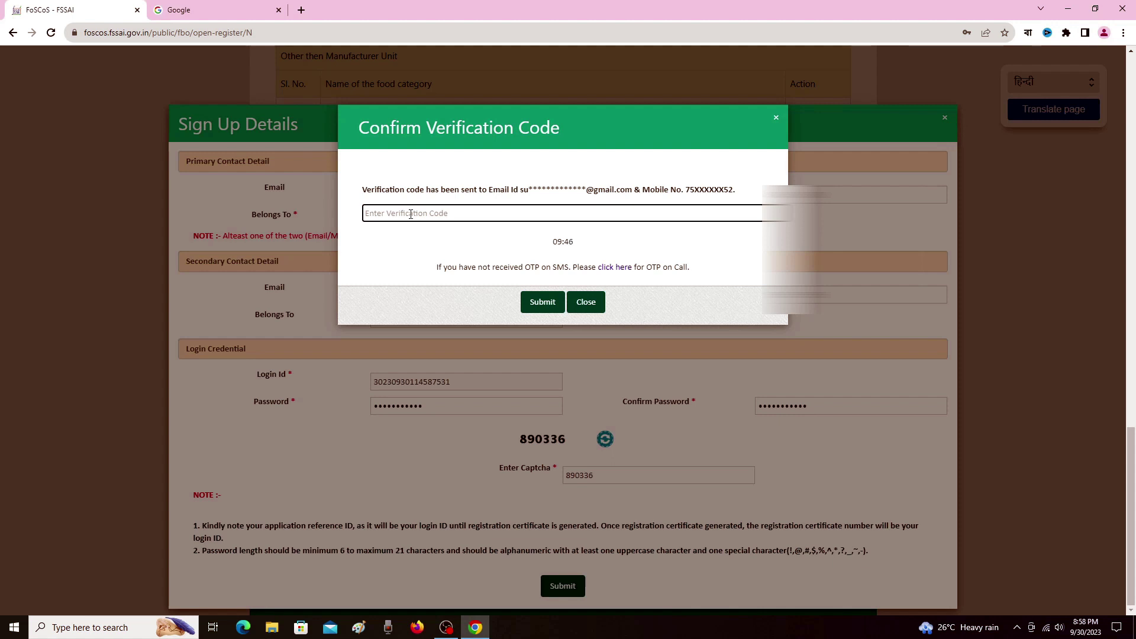
left_click(542, 303)
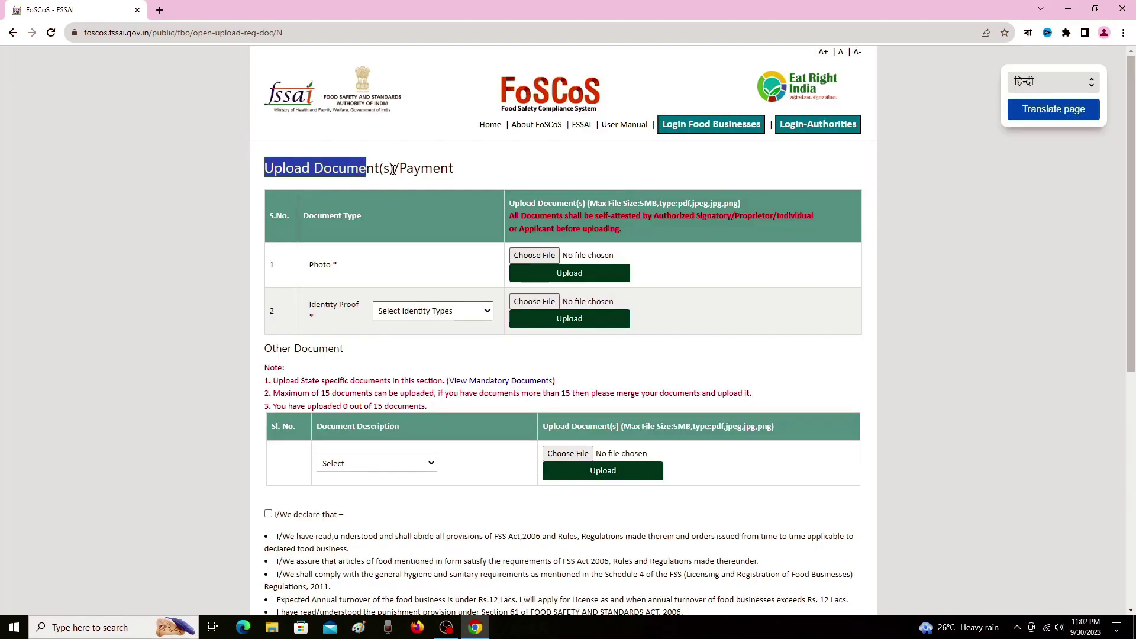
left_click(348, 175)
left_click_drag(266, 171, 374, 171)
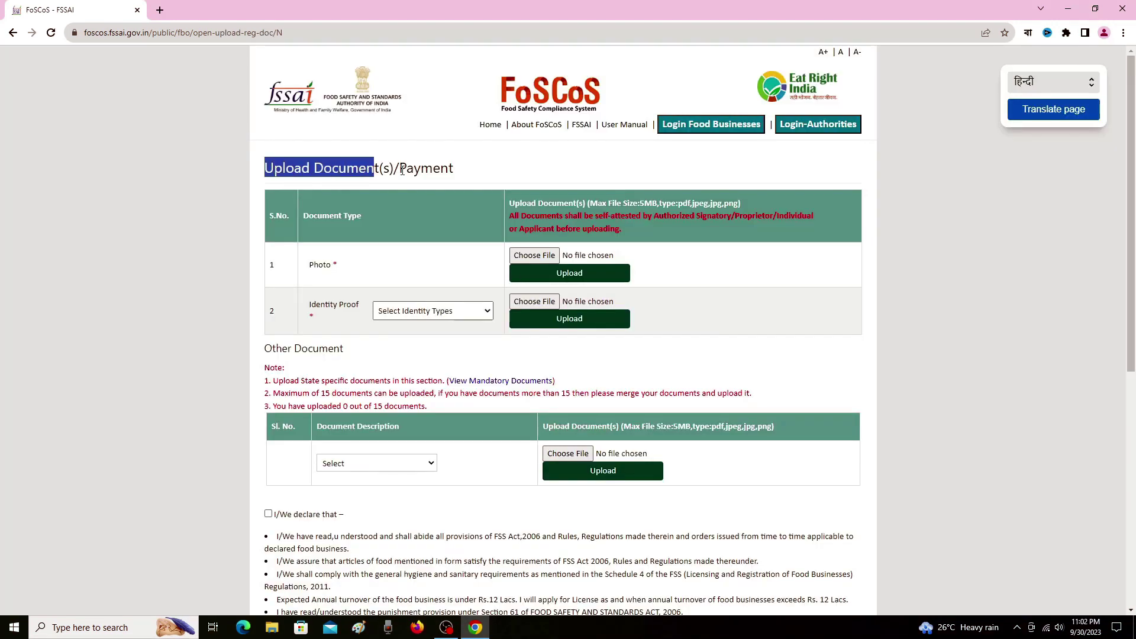
Step: Attach and upload the applicant's photo image
left_click(472, 172)
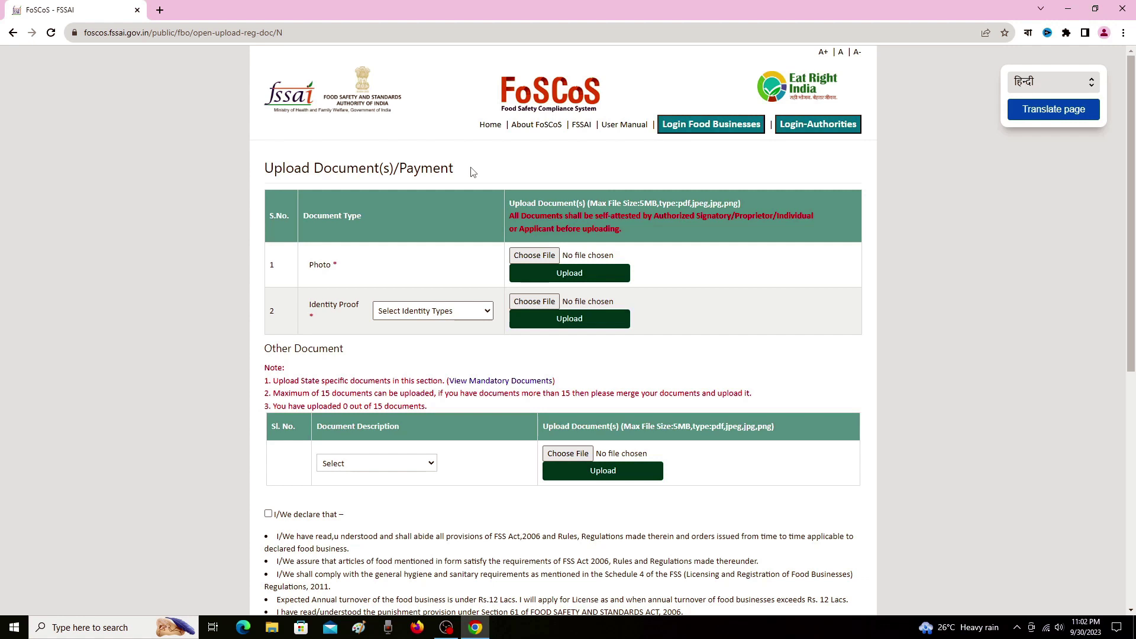
left_click(534, 256)
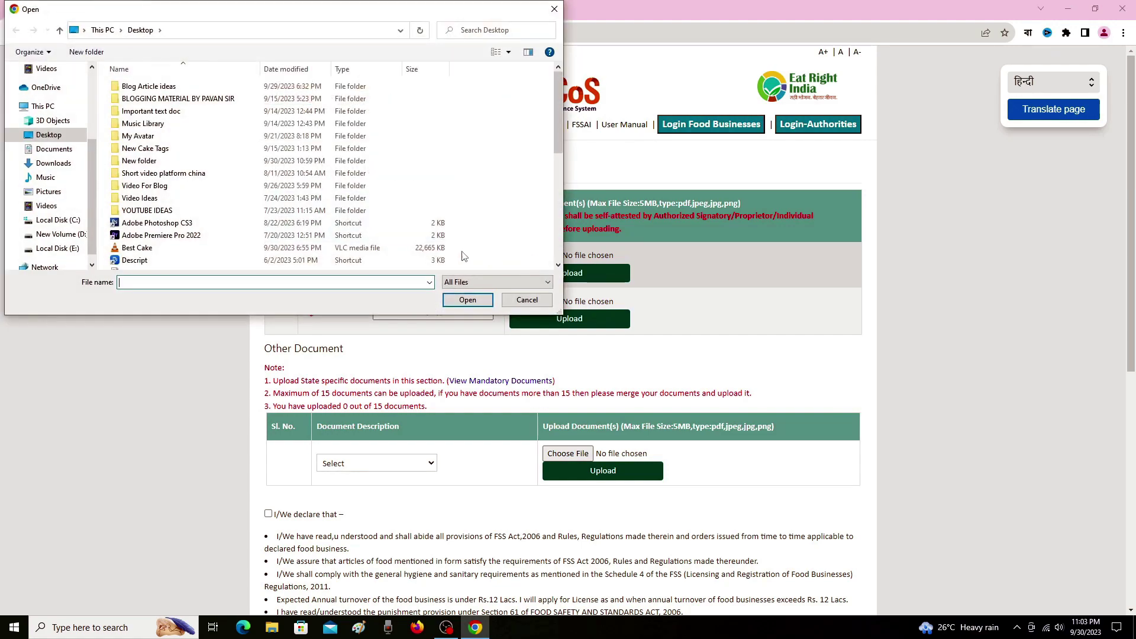
double_click(216, 186)
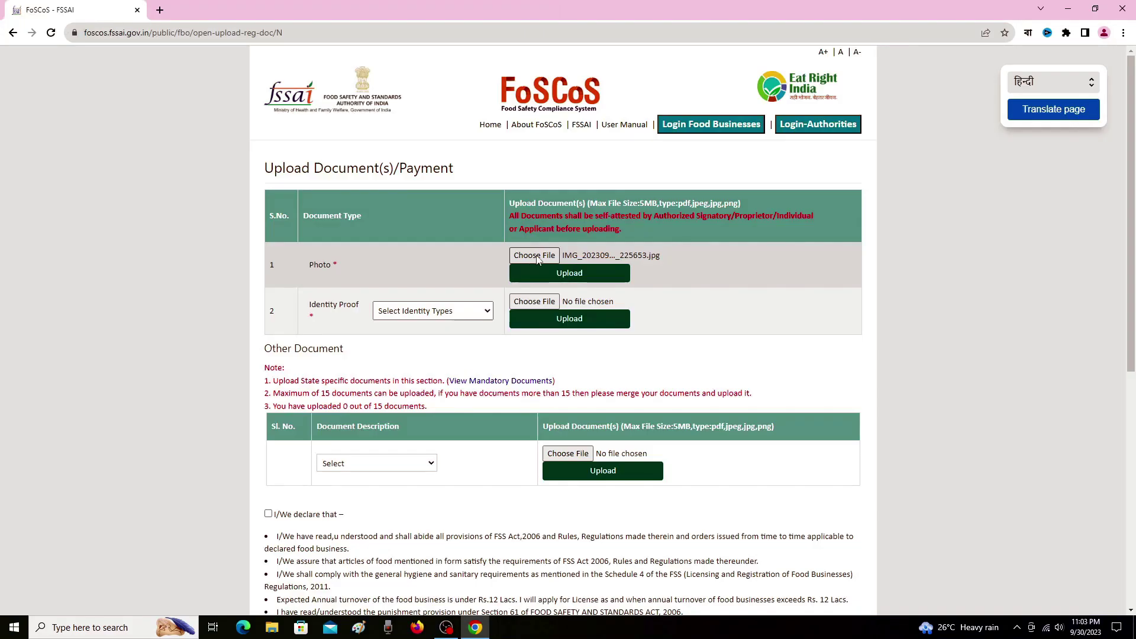
left_click(572, 275)
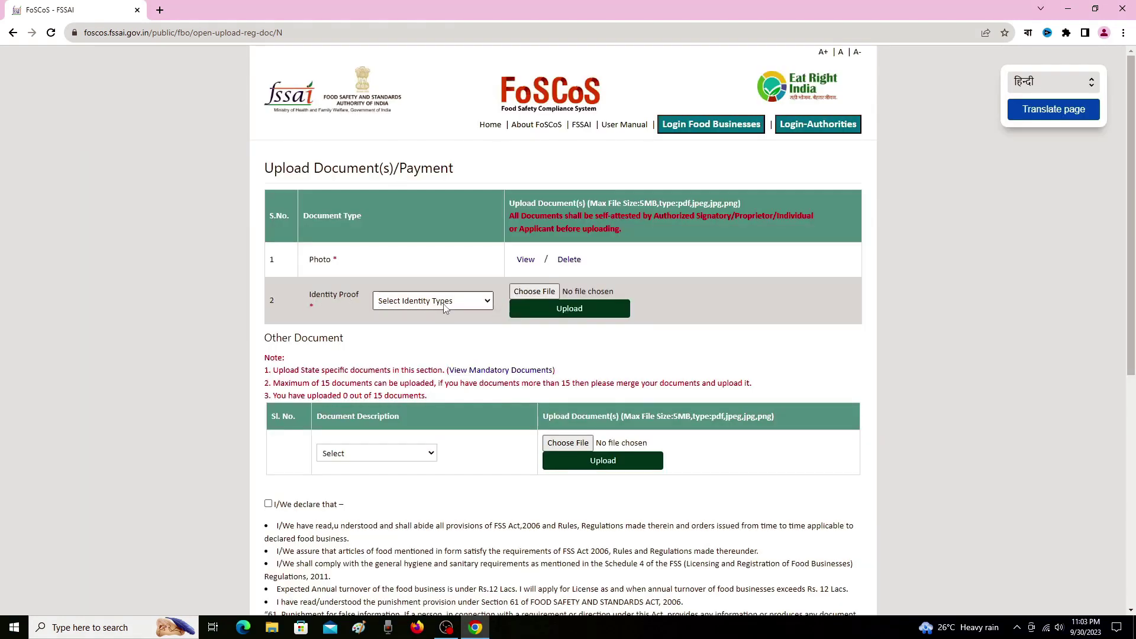
Step: Upload the PAN card image from D:\My Documents as the Pan Card identity proof
left_click(473, 306)
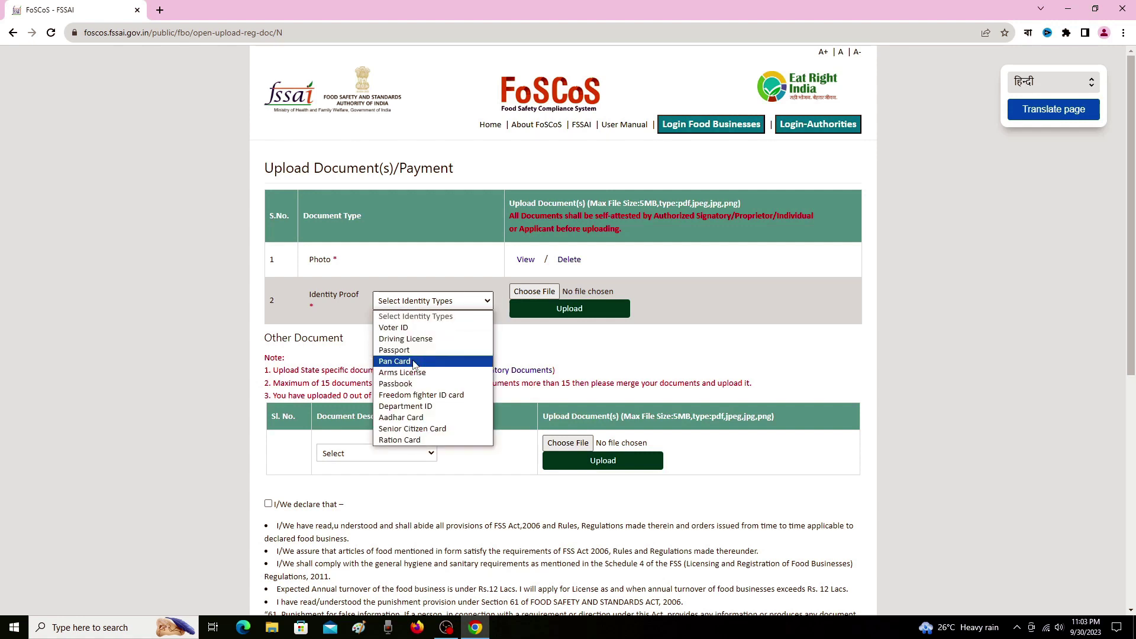
left_click(412, 362)
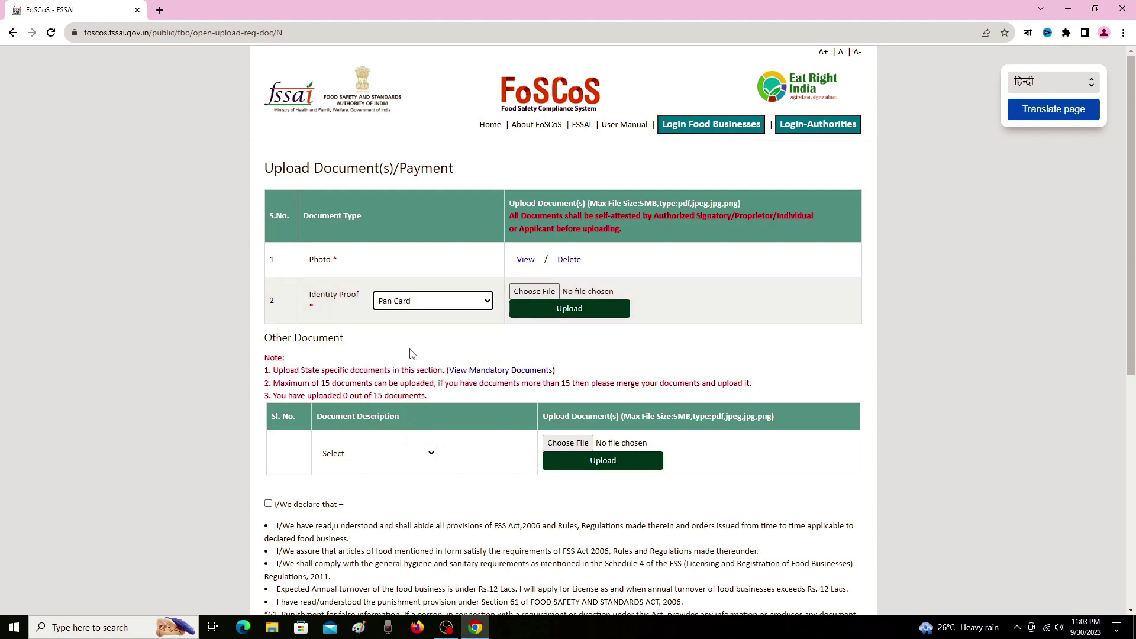
left_click(534, 291)
left_click(59, 234)
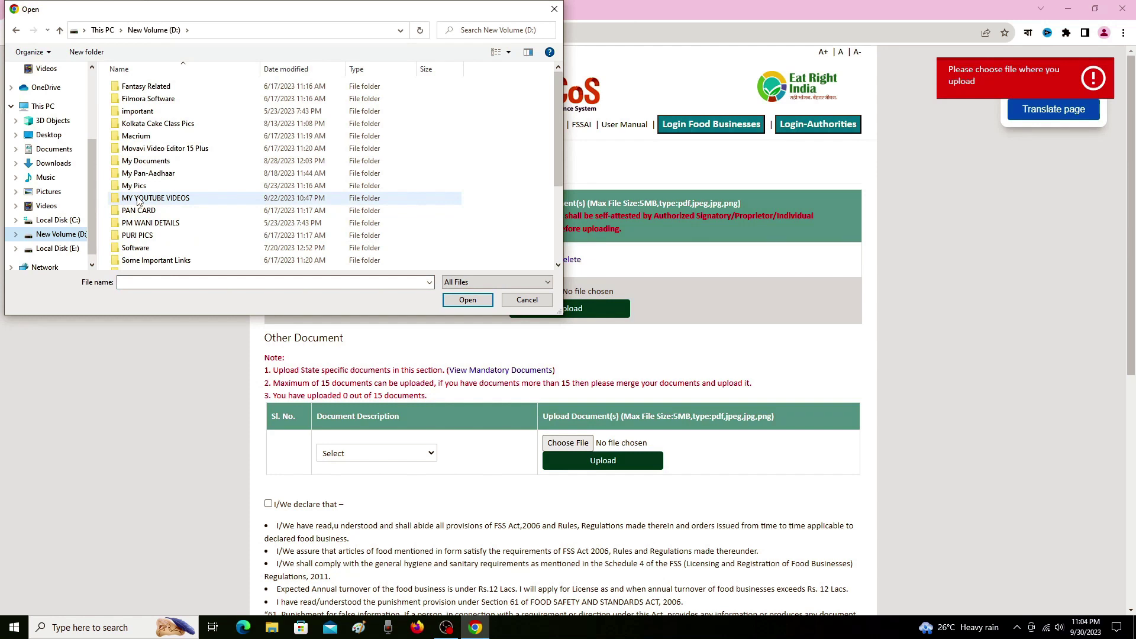
double_click(145, 161)
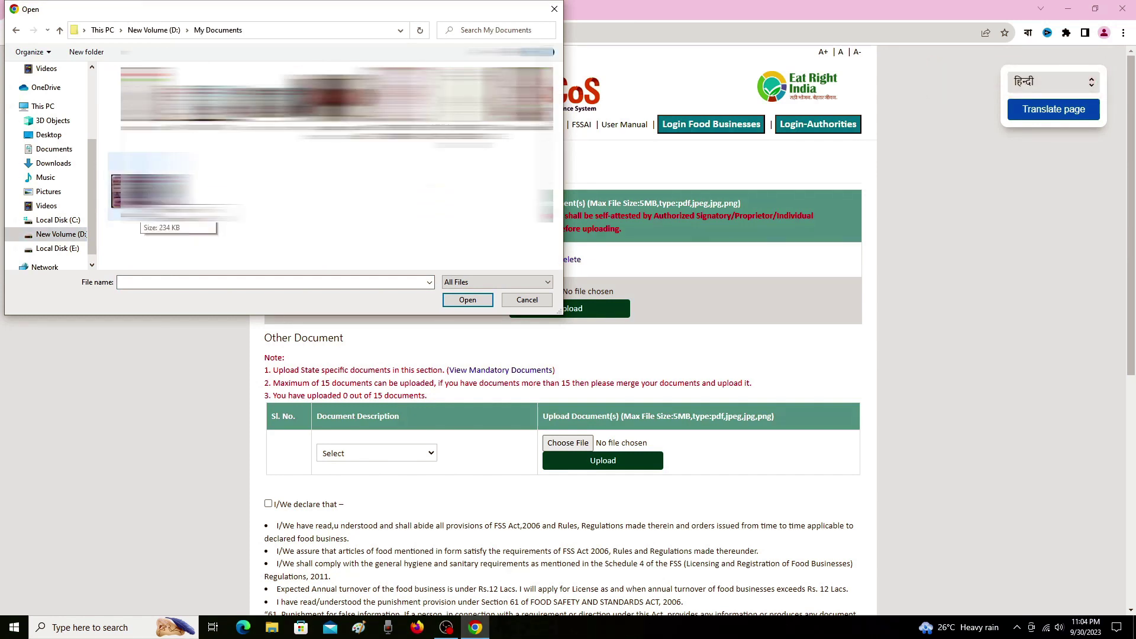
double_click(150, 201)
left_click(560, 309)
left_click_drag(264, 339, 363, 341)
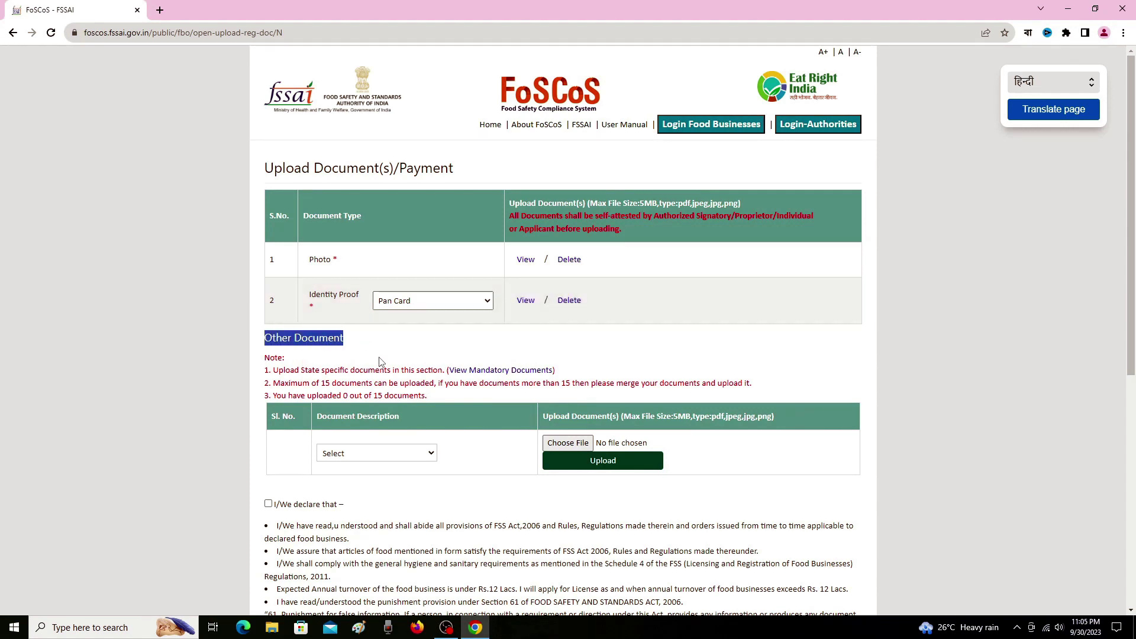
left_click(421, 456)
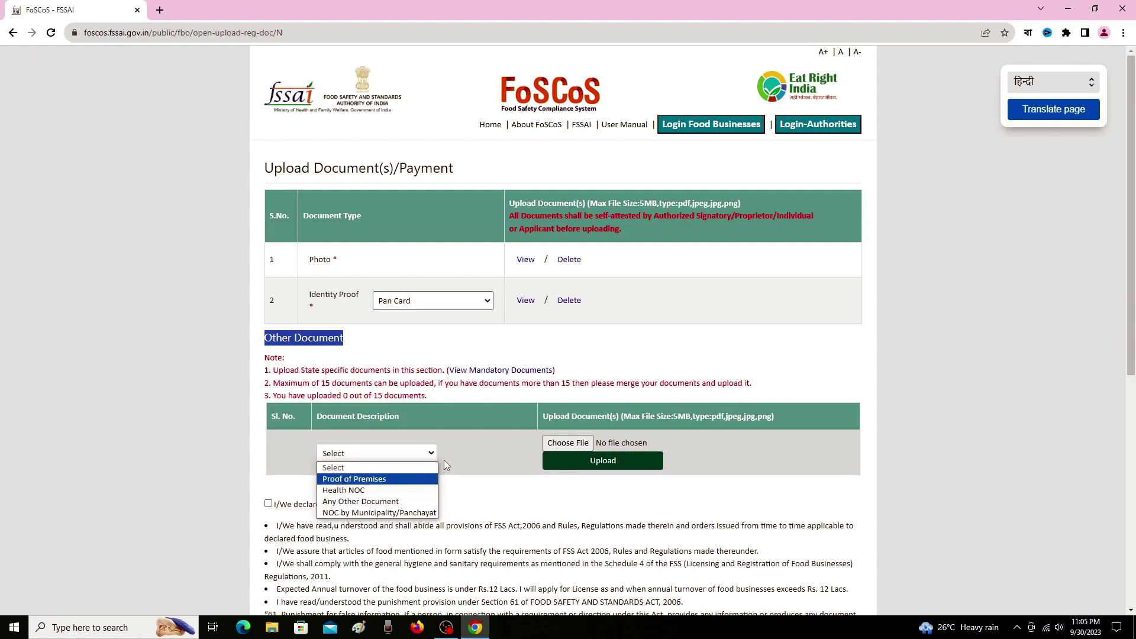
left_click(472, 450)
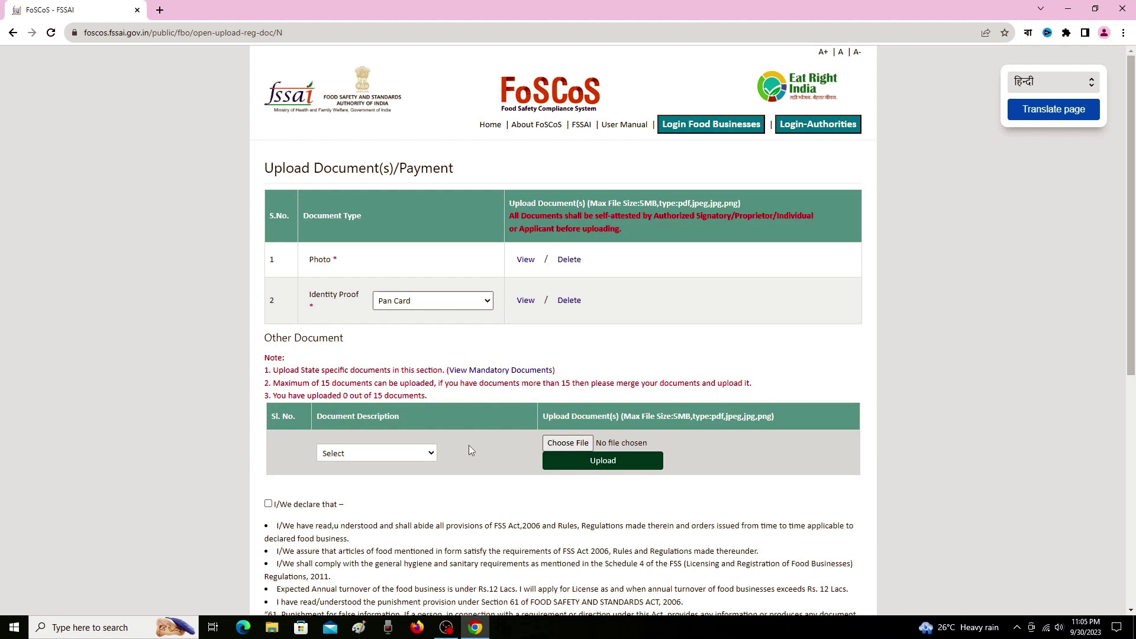
scroll(469, 449, "down", 2)
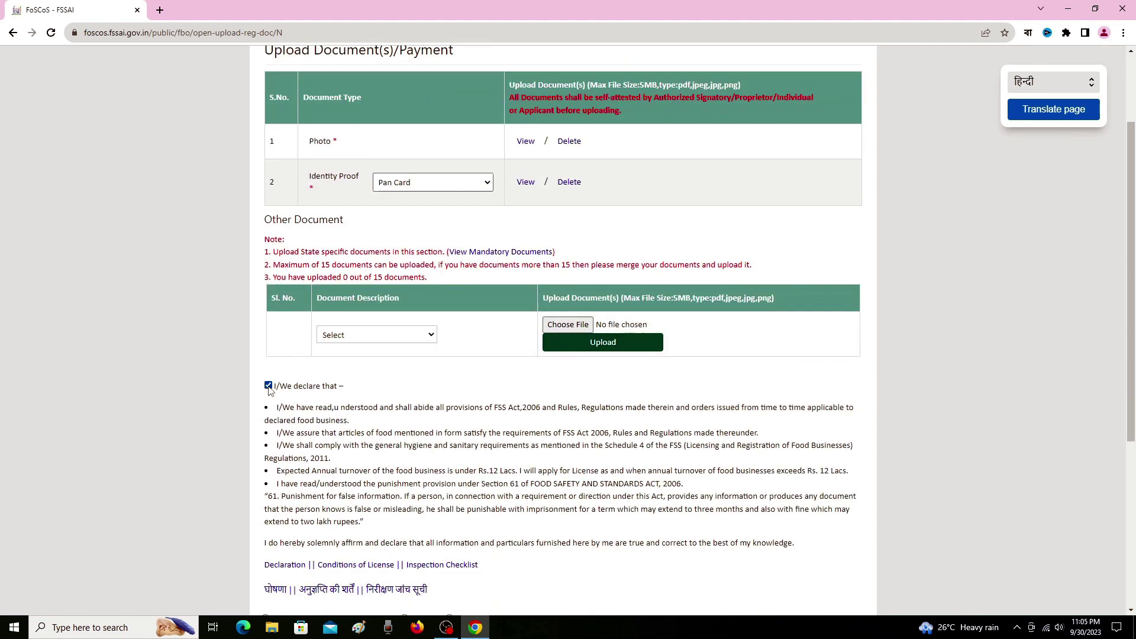
Step: Tick the 'I/We declare that' declaration and scroll down to the Rs. 100 total
left_click(269, 386)
left_click_drag(280, 408, 805, 541)
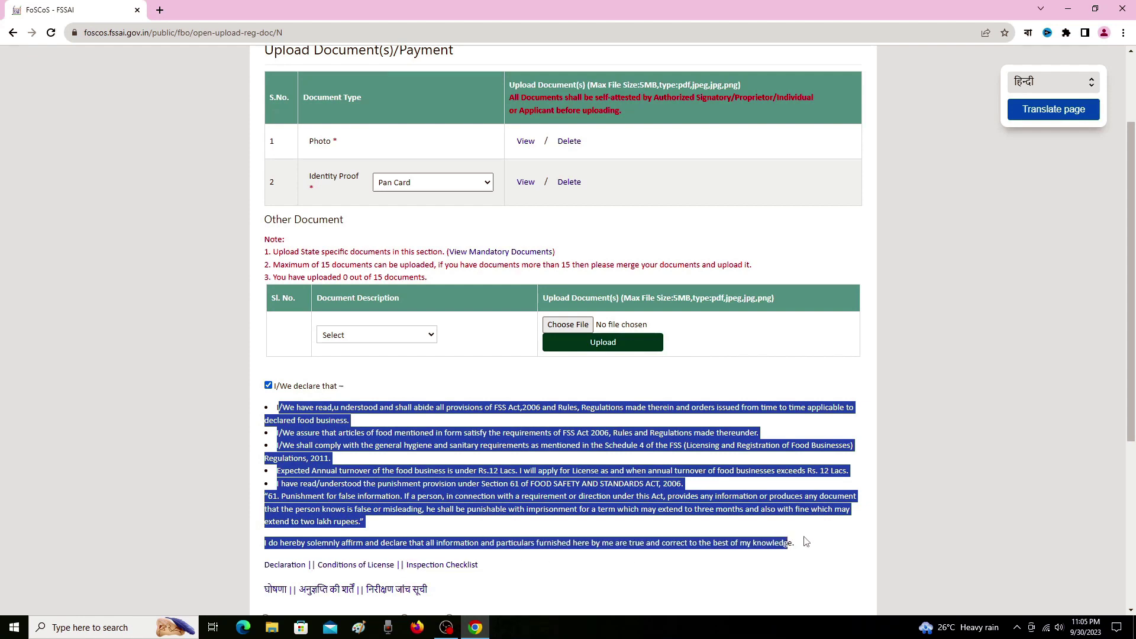
left_click(772, 535)
scroll(659, 440, "down", 3)
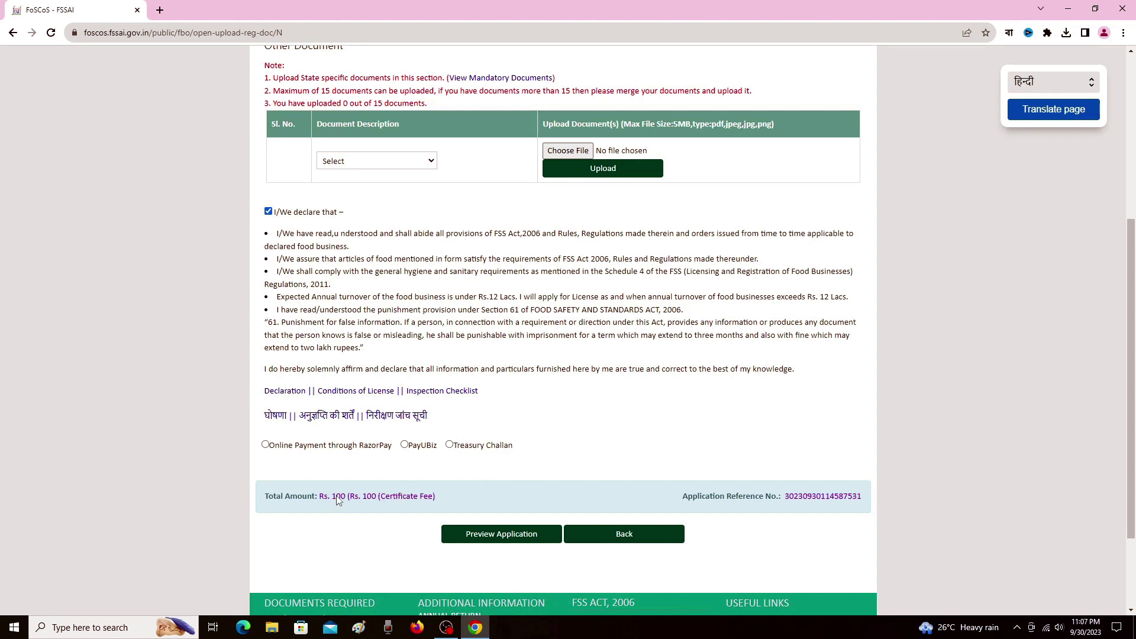
Step: Preview the Form A application in a new tab, then go back to the upload page
left_click(499, 535)
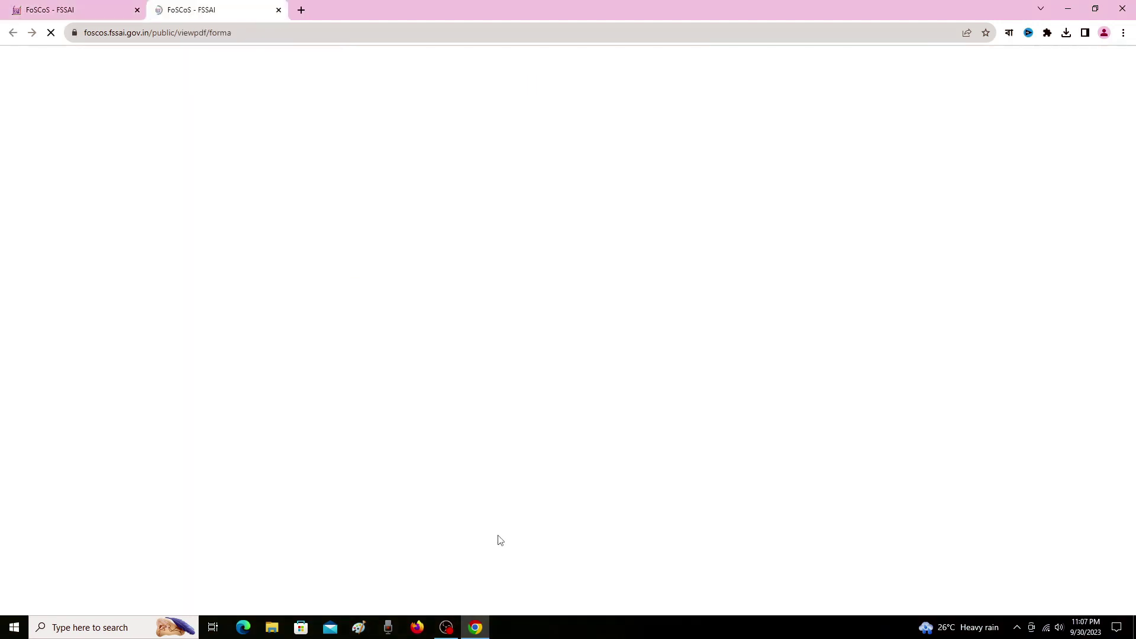
scroll(568, 332, "down", 3)
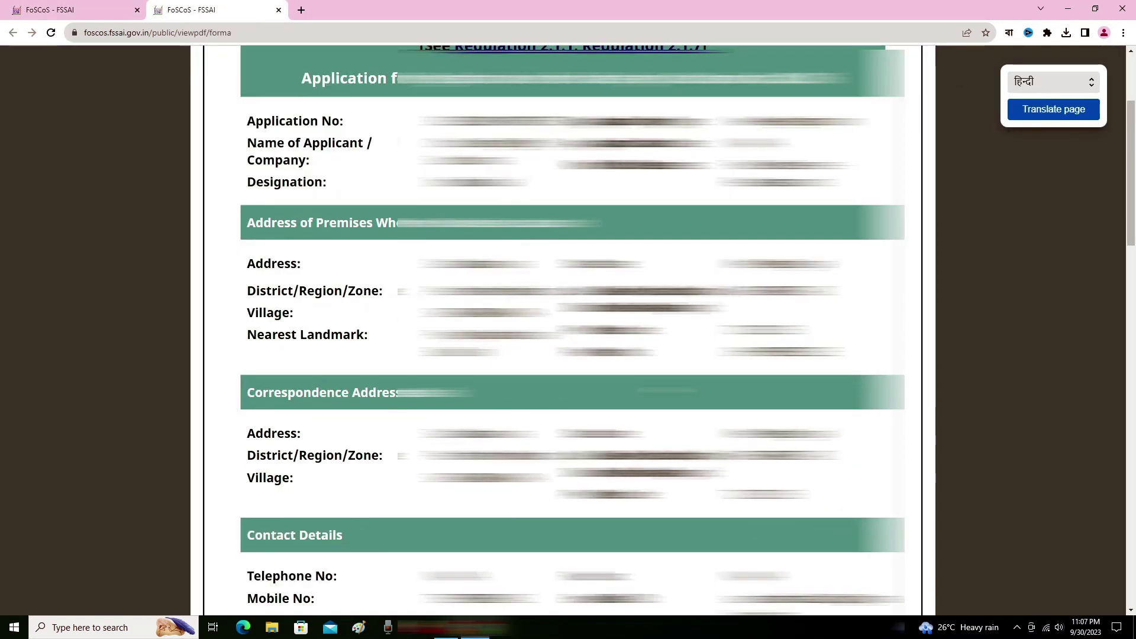
scroll(568, 331, "down", 8)
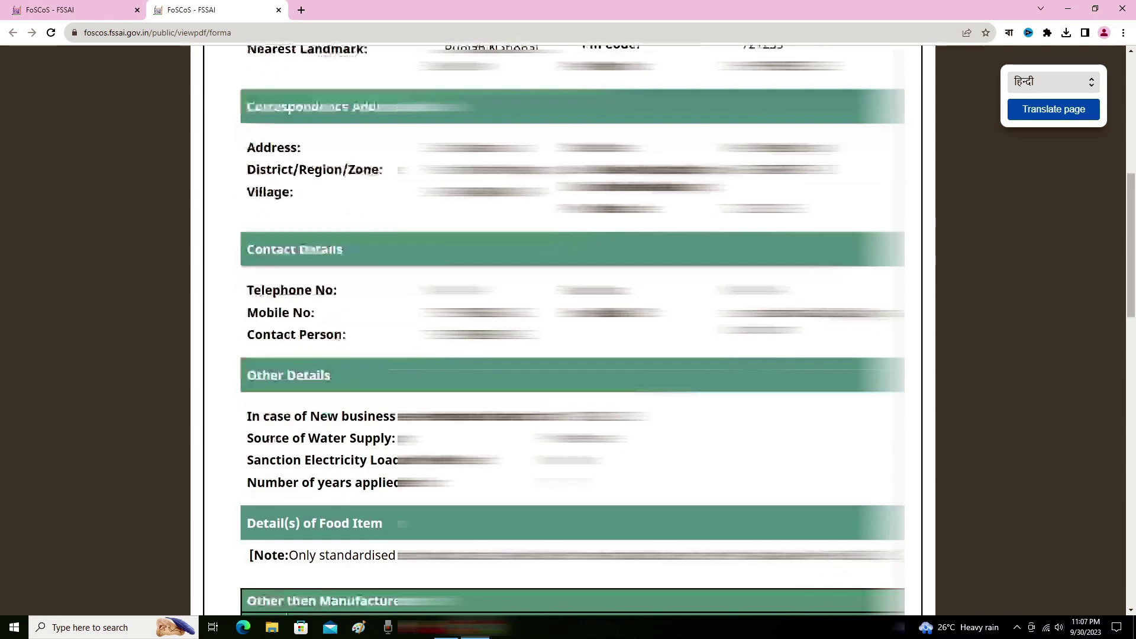
scroll(132, 83, "up", 9)
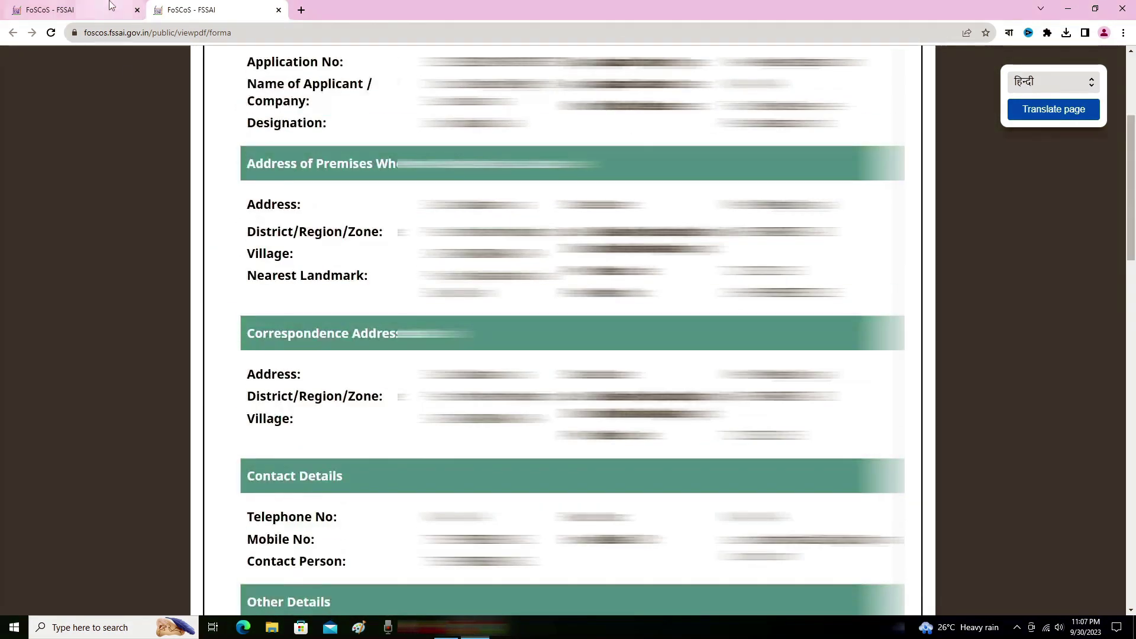
left_click(110, 6)
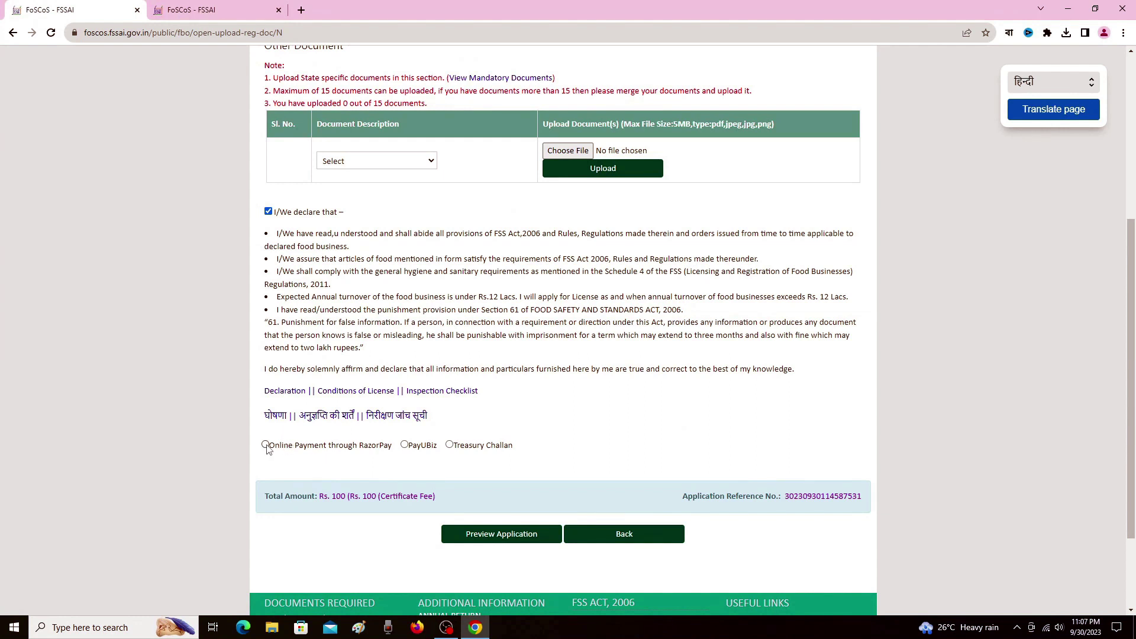
Step: Choose Online Payment through RazorPay for the Rs. 100 certificate fee
left_click(266, 445)
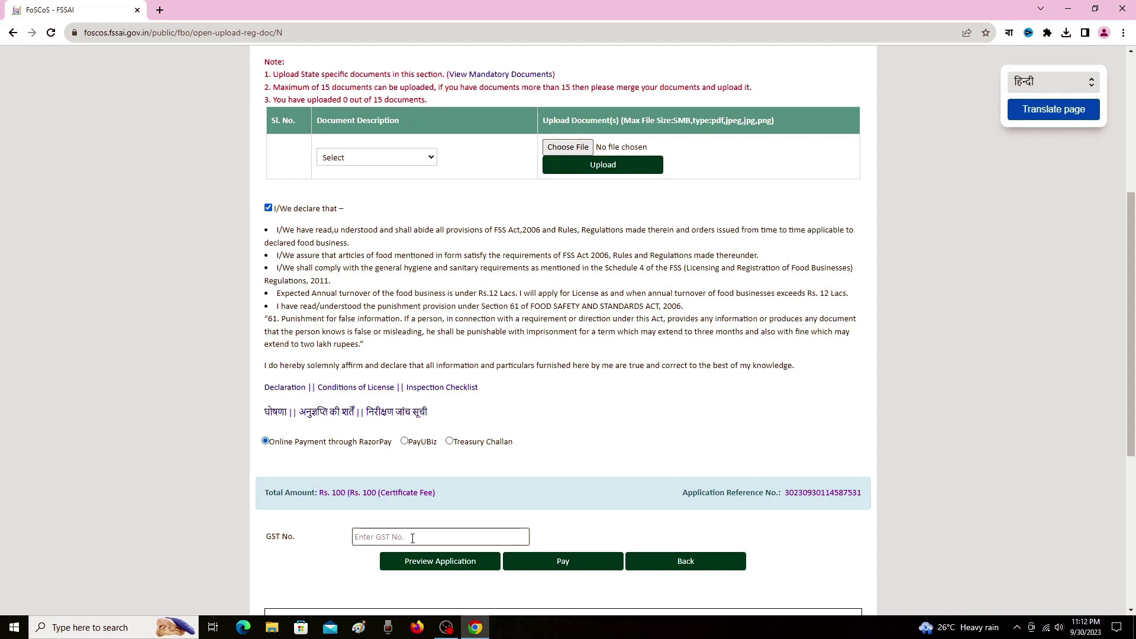
scroll(467, 527, "down", 1)
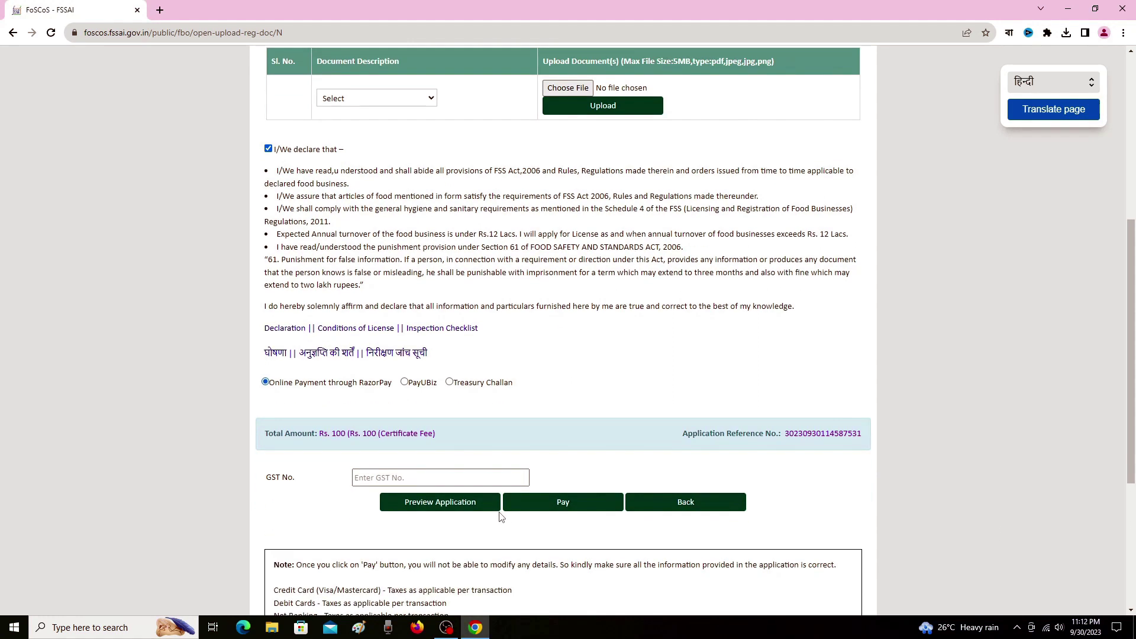
Step: E-sign the application by mobile, entering the received OTP verification code
left_click(560, 508)
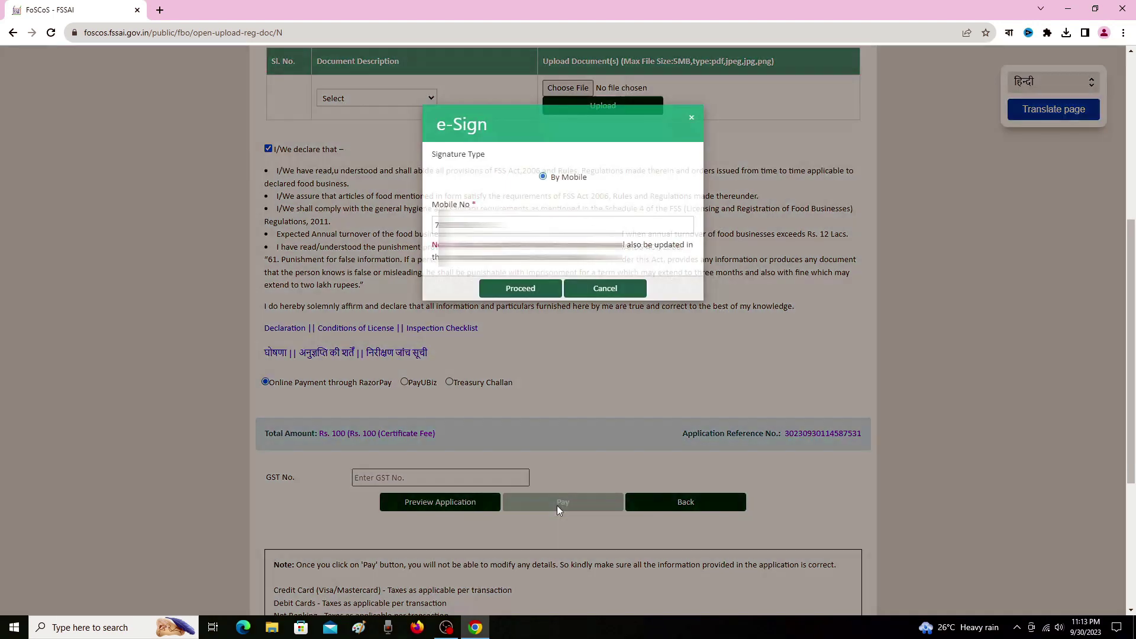
left_click(511, 293)
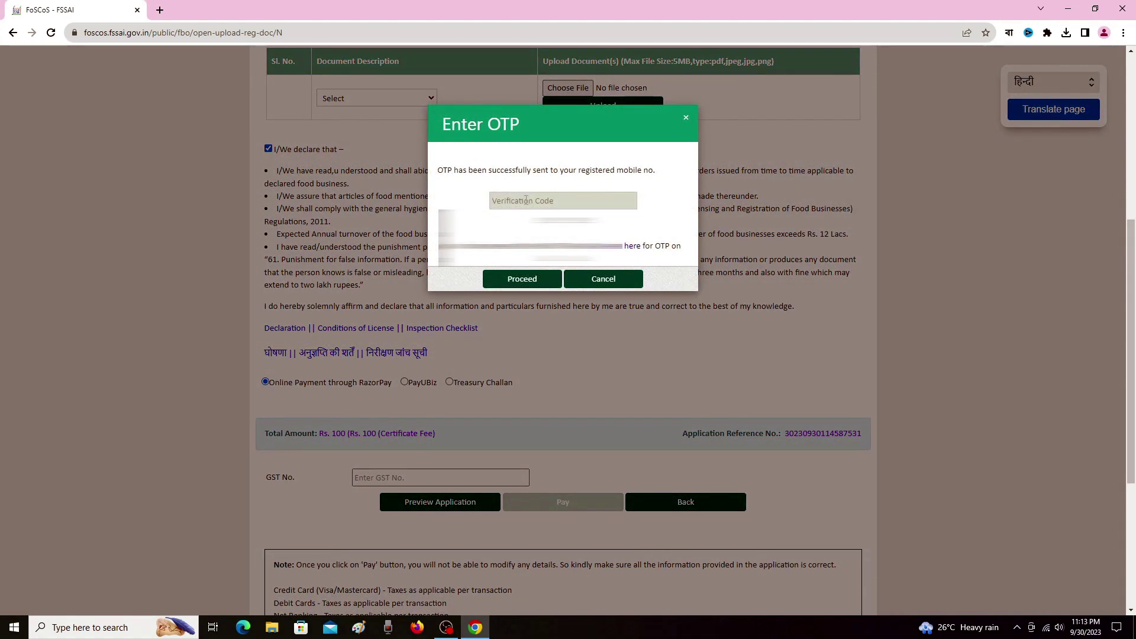
left_click(526, 201)
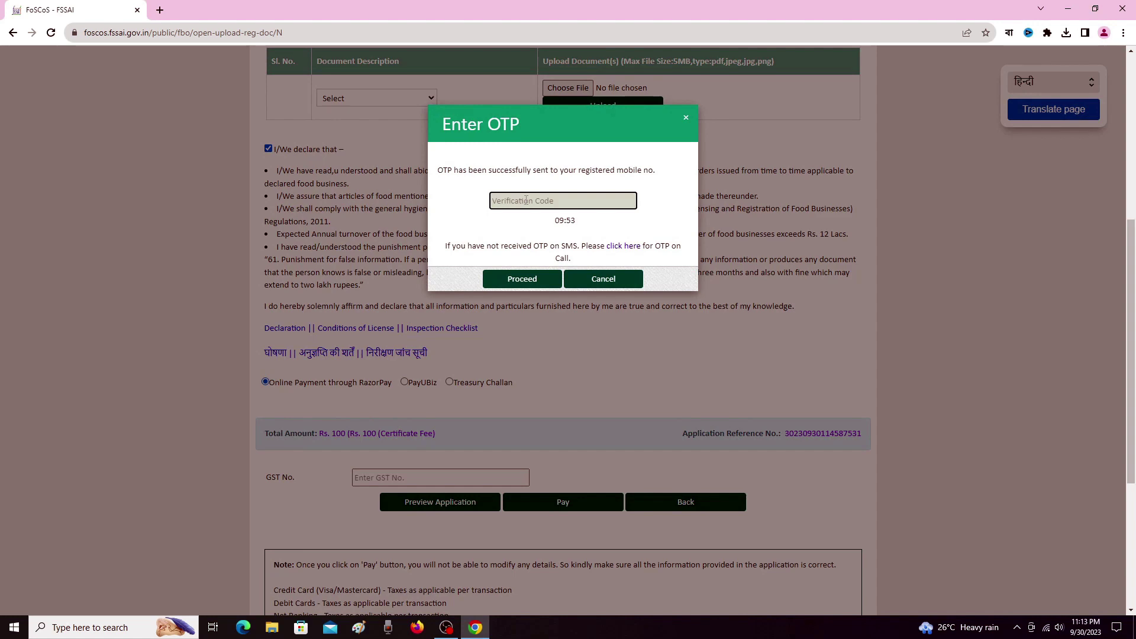
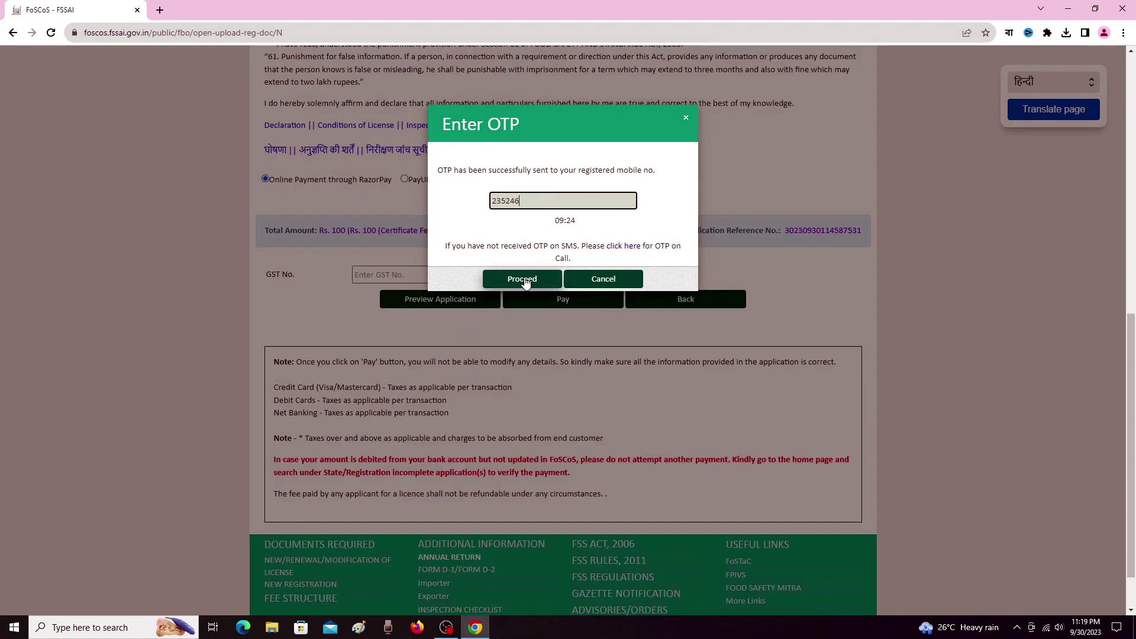
left_click(523, 280)
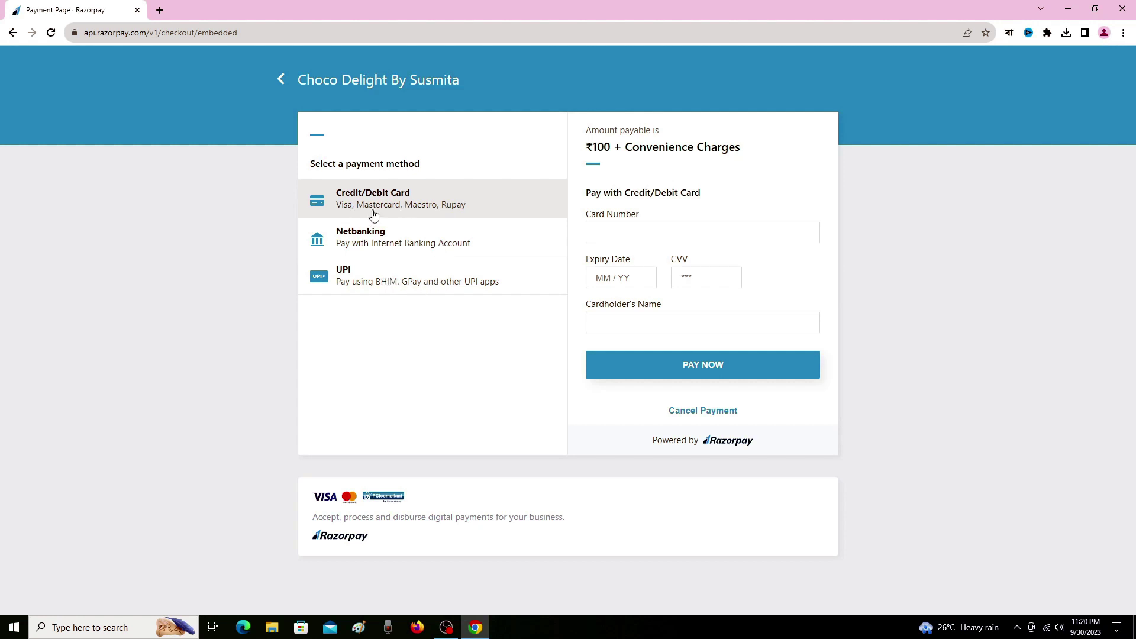
Step: Pay the ₹100 fee by card in Razorpay, confirming the breakup and entering the bank OTP
left_click(634, 232)
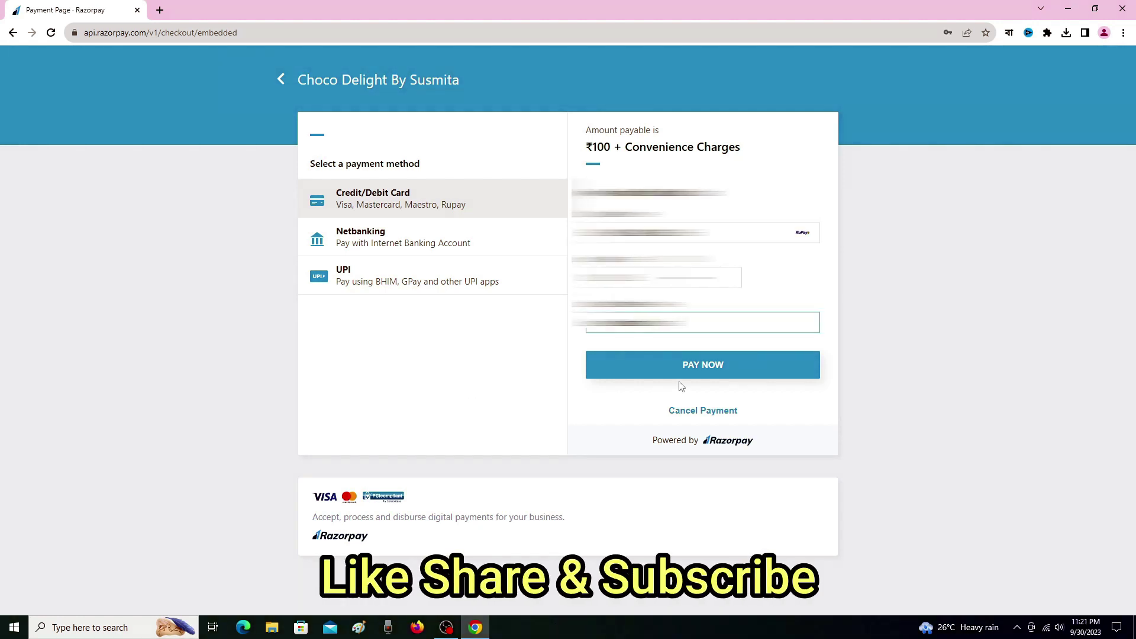
left_click(707, 367)
left_click(704, 348)
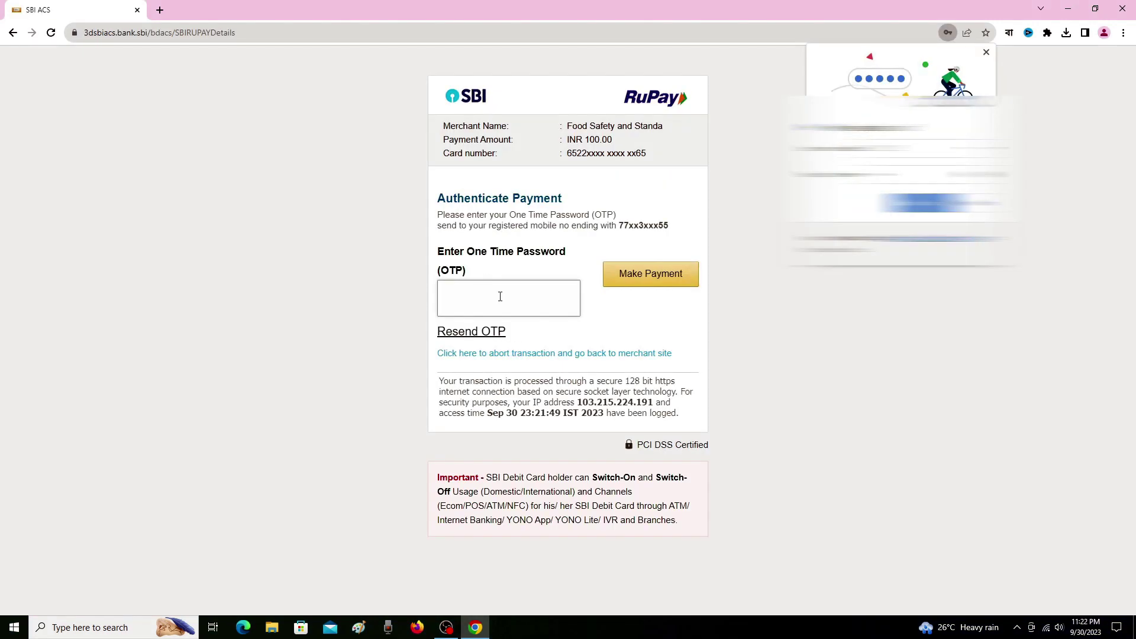
key("ctrl+v")
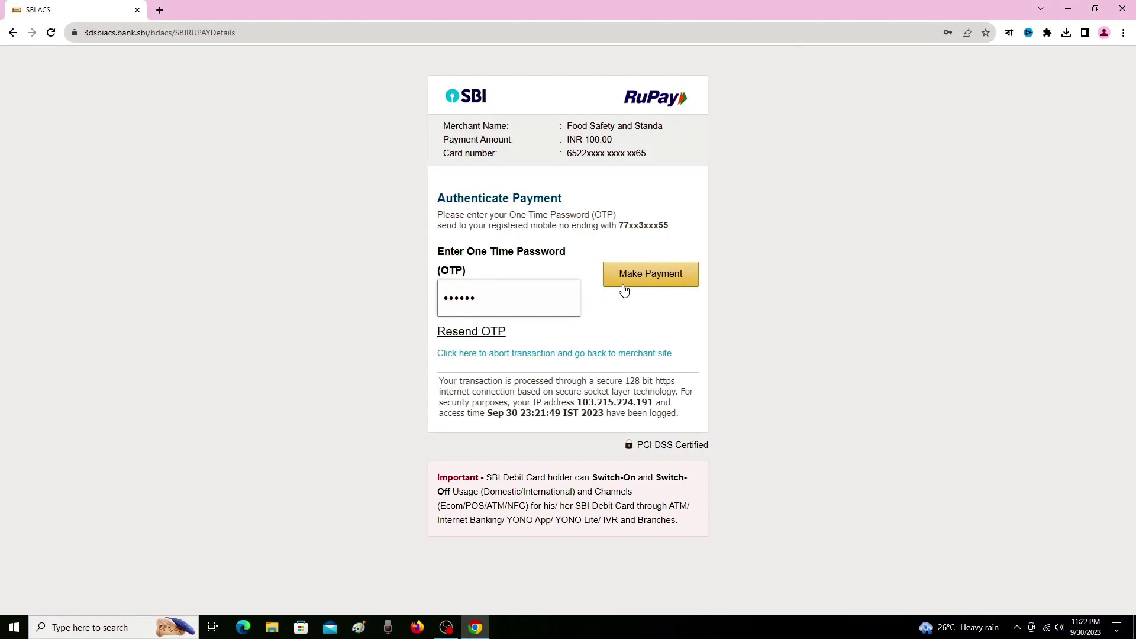
left_click(645, 280)
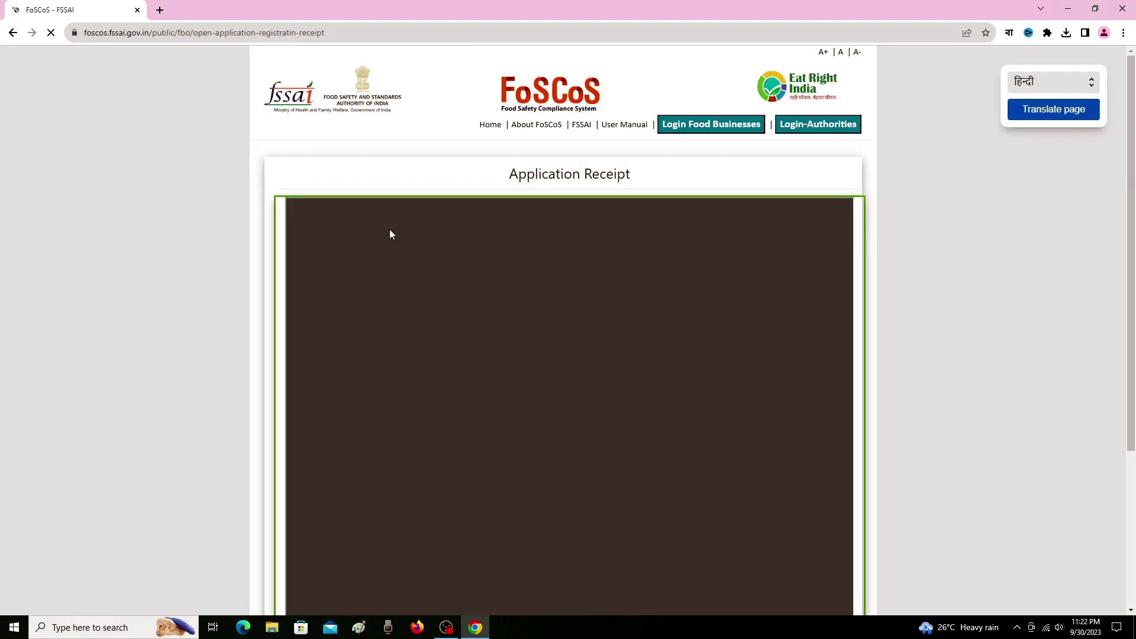
Step: Scroll to the Application Receipt PDF and review its Transaction No
scroll(389, 228, "down", 2)
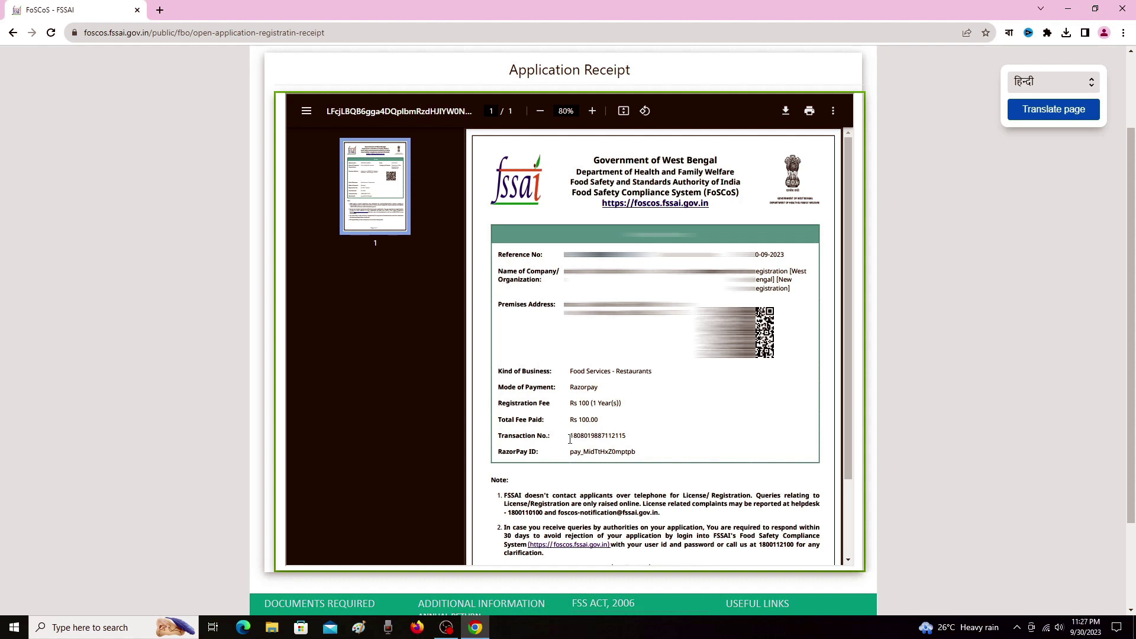
left_click_drag(569, 433, 619, 434)
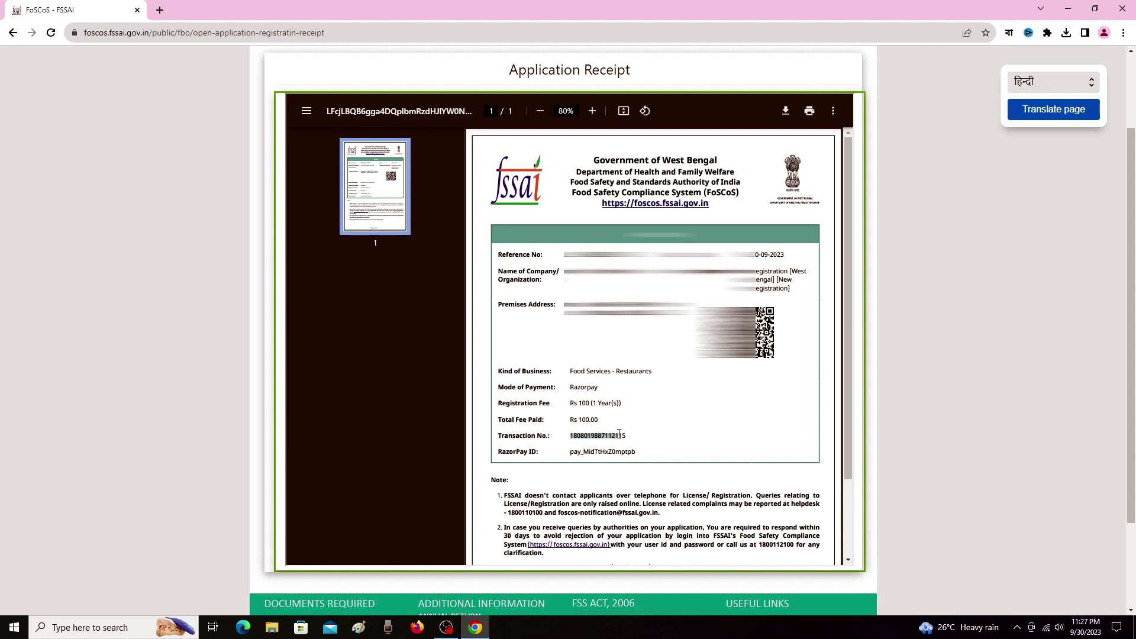
left_click(670, 408)
Step: Download the receipt PDF and save it to the Desktop as download (1)
left_click(786, 113)
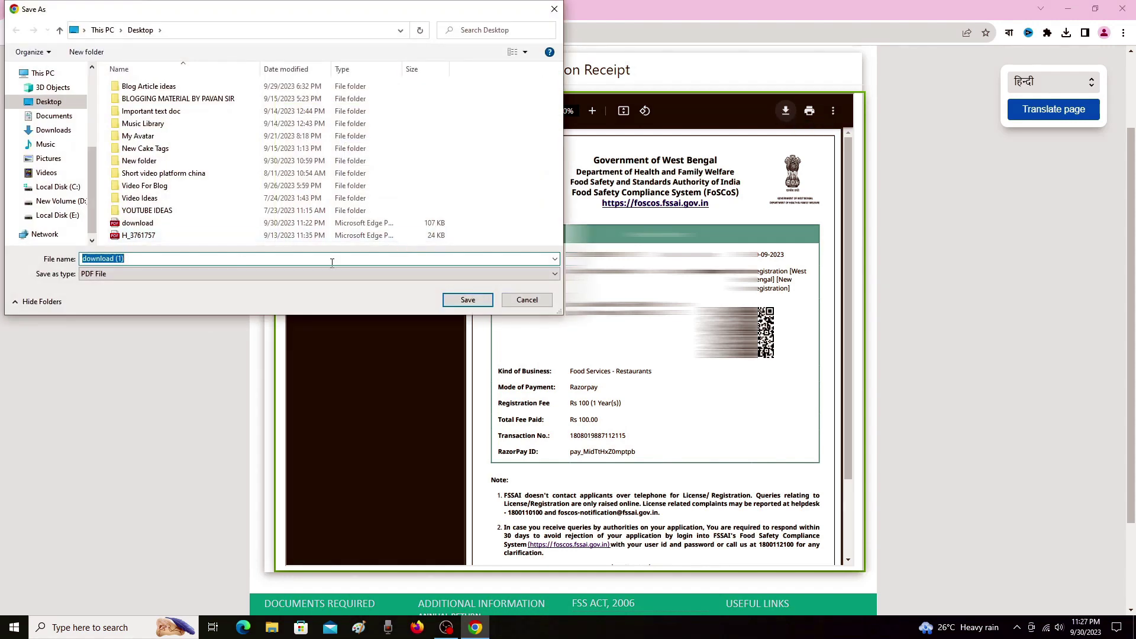
left_click(455, 299)
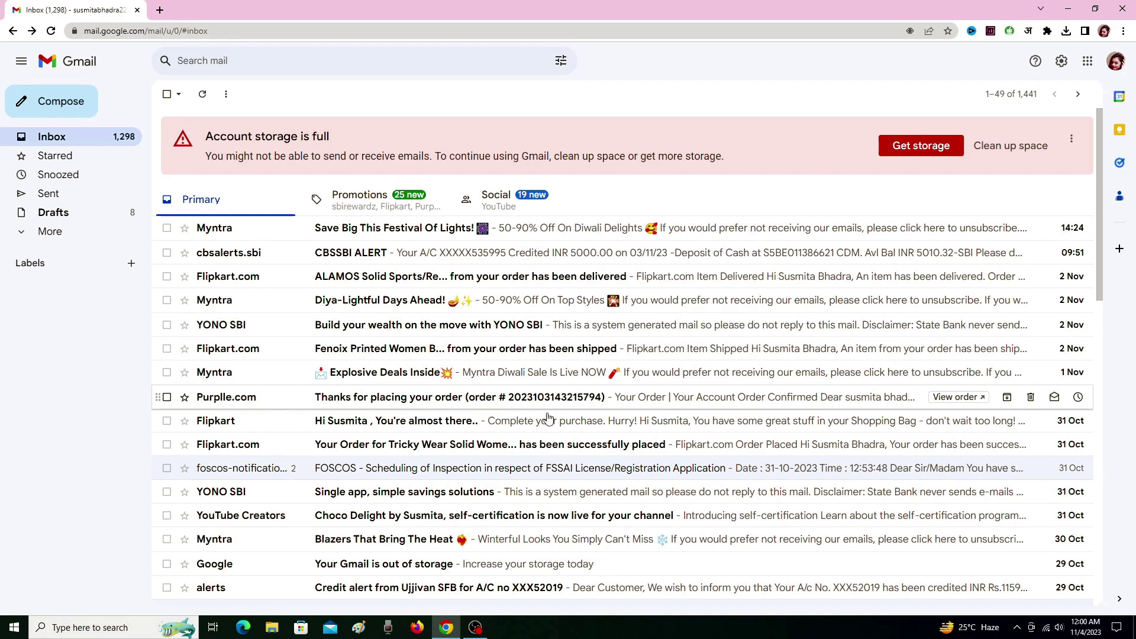
Step: Copy the application reference number from the FOSCOS inspection email and open foscos.fssai.gov.in
left_click(401, 469)
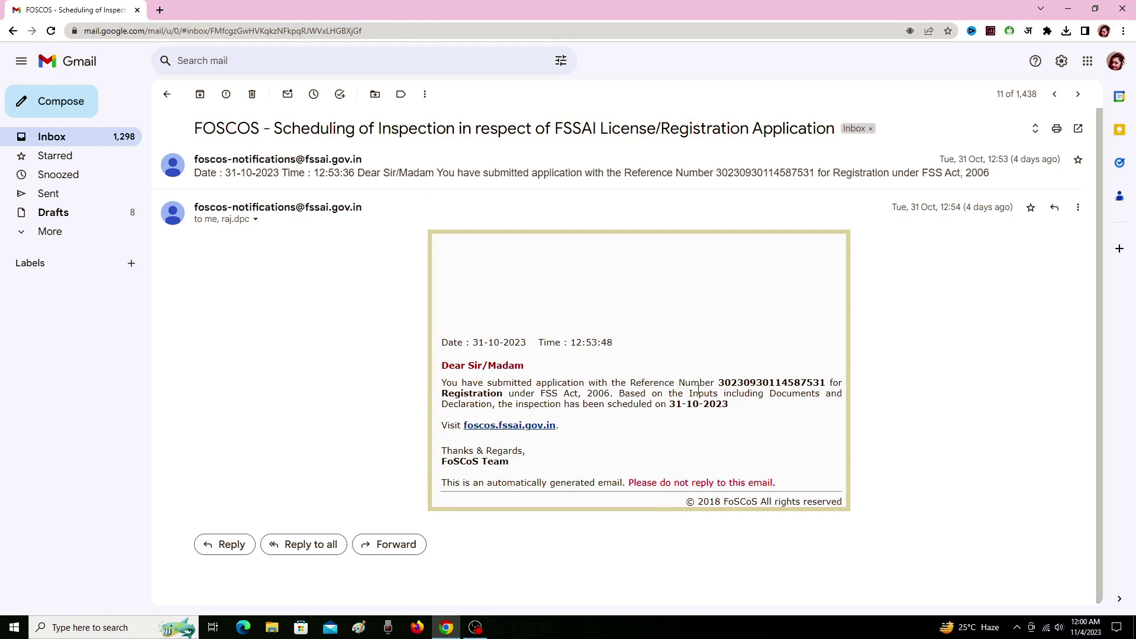
left_click_drag(719, 382, 826, 384)
key("ctrl+c")
right_click(811, 385)
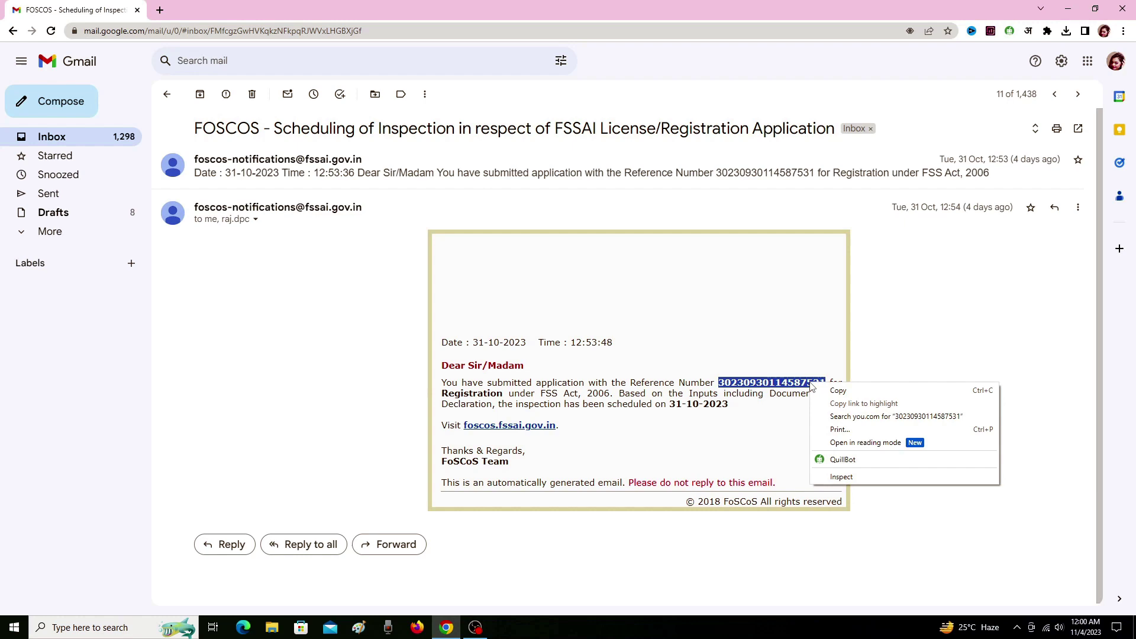
left_click(823, 391)
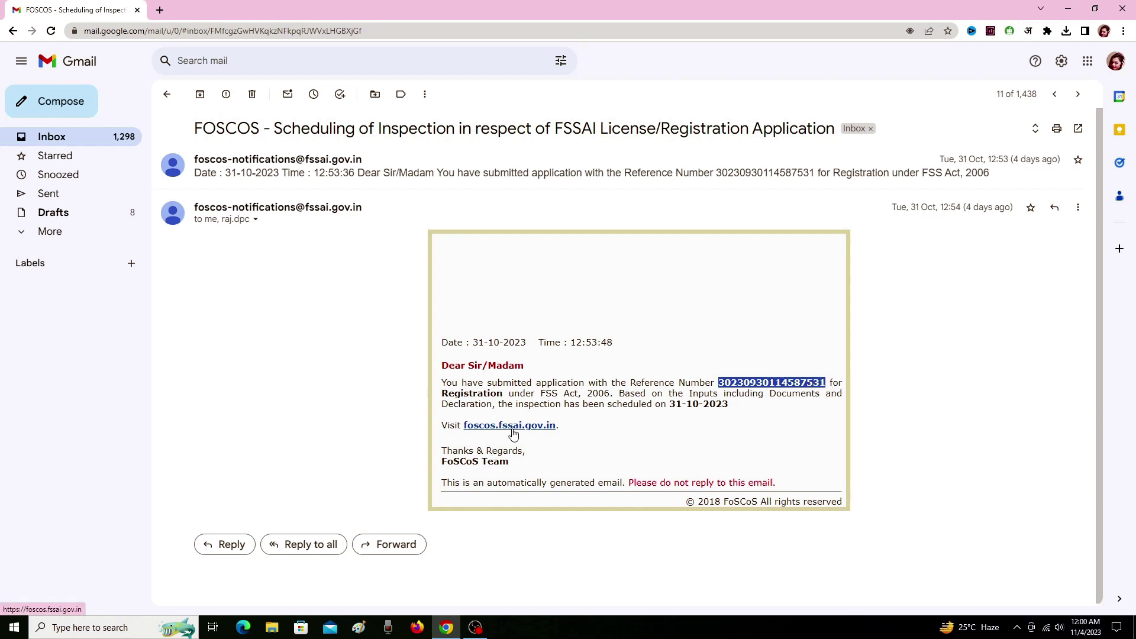
left_click(512, 432)
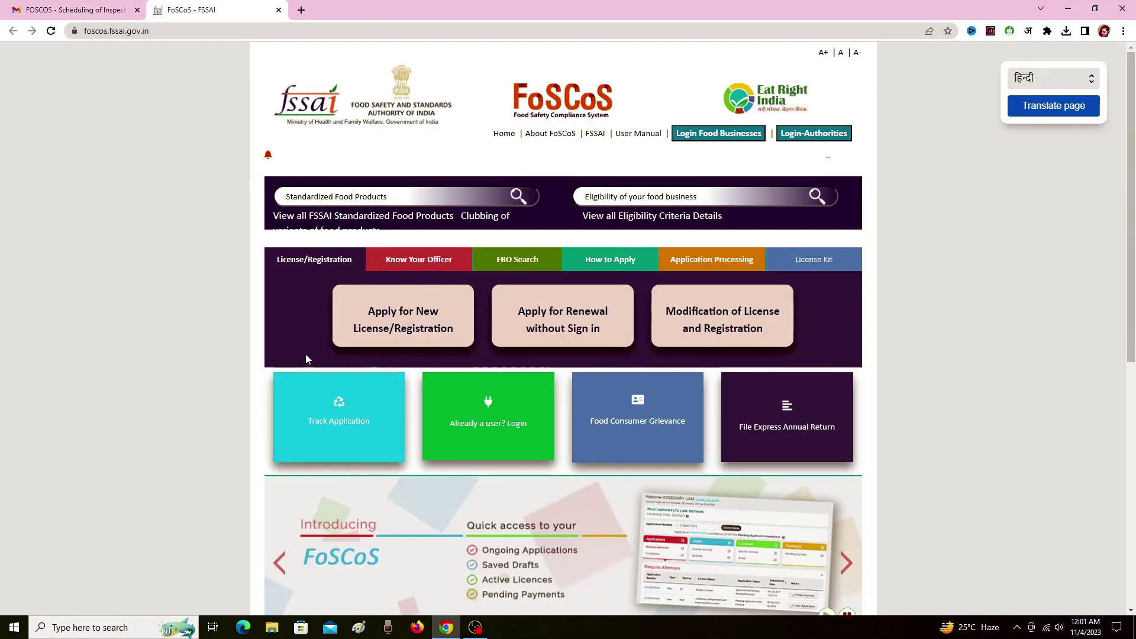
Step: Track the application using the pasted reference number and captcha, confirming 'Registration Certificate issued'
left_click(340, 418)
left_click(324, 250)
right_click(323, 253)
left_click(355, 338)
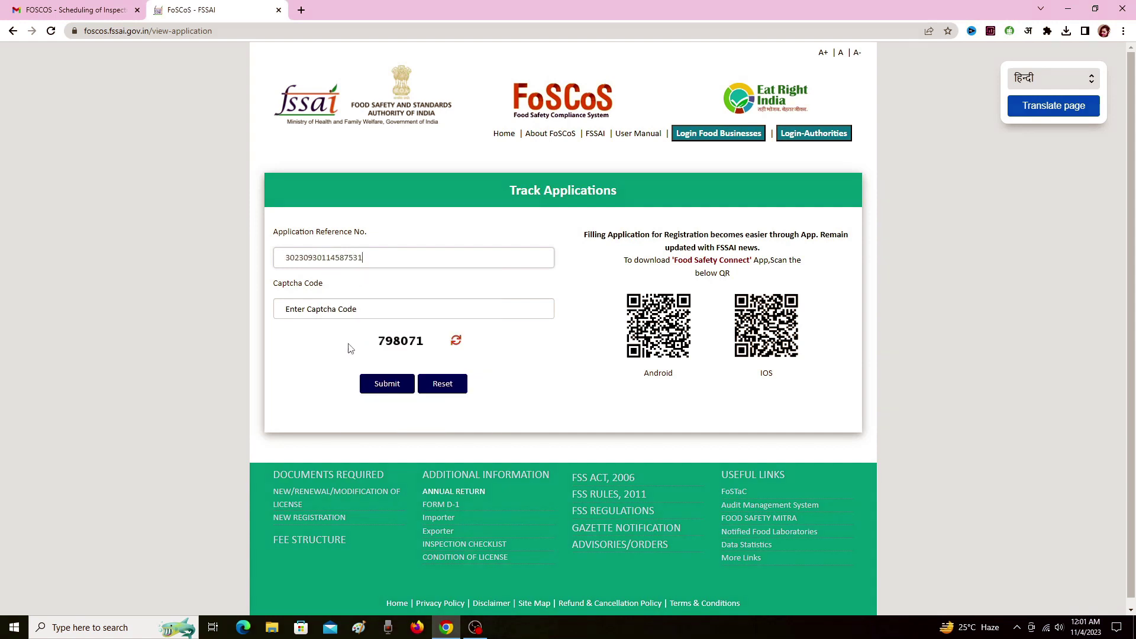
left_click(364, 306)
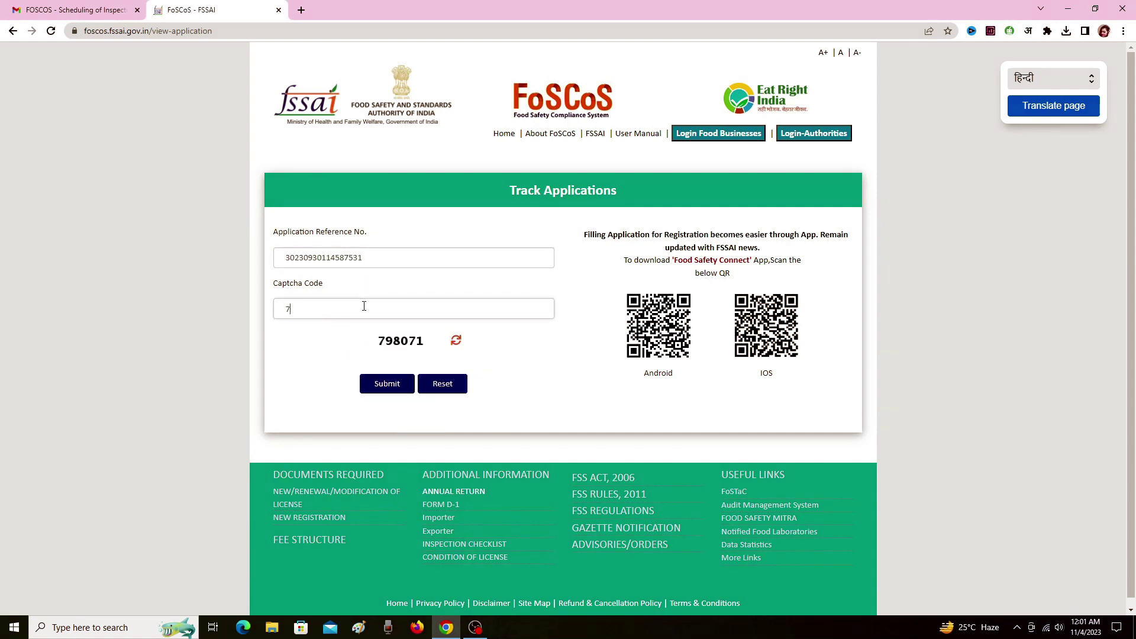
left_click(388, 384)
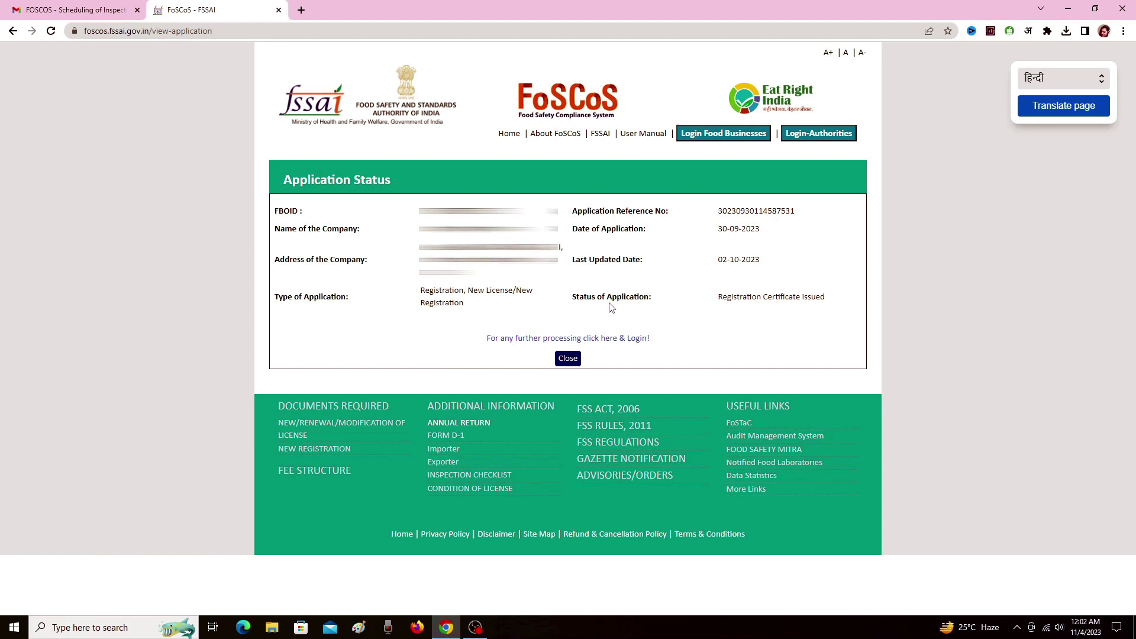
left_click_drag(718, 303, 826, 304)
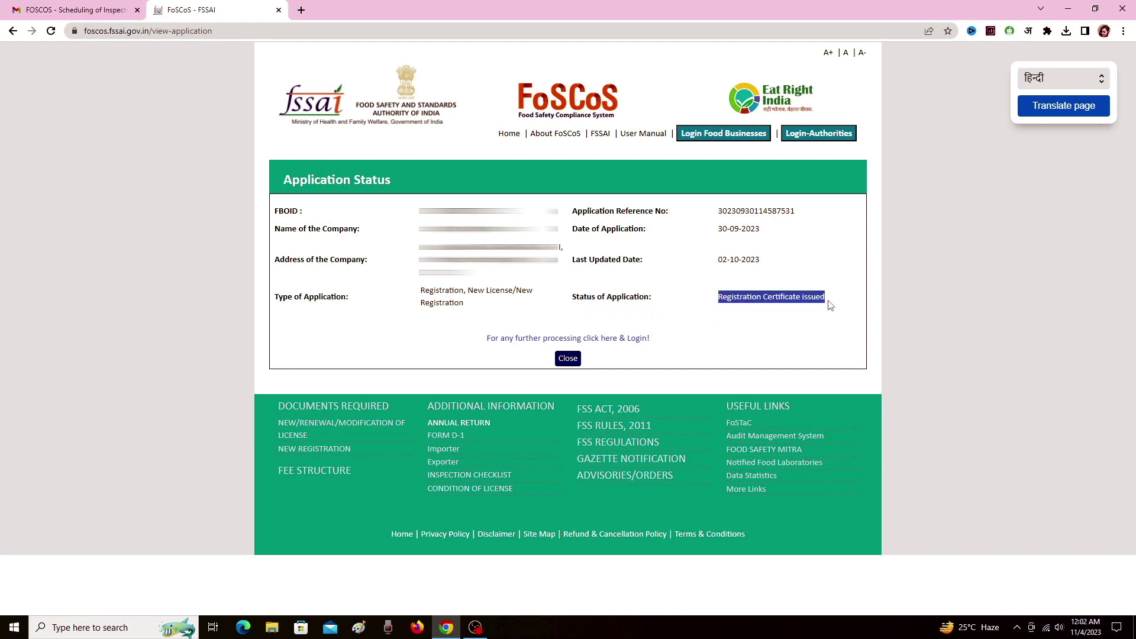
left_click(814, 337)
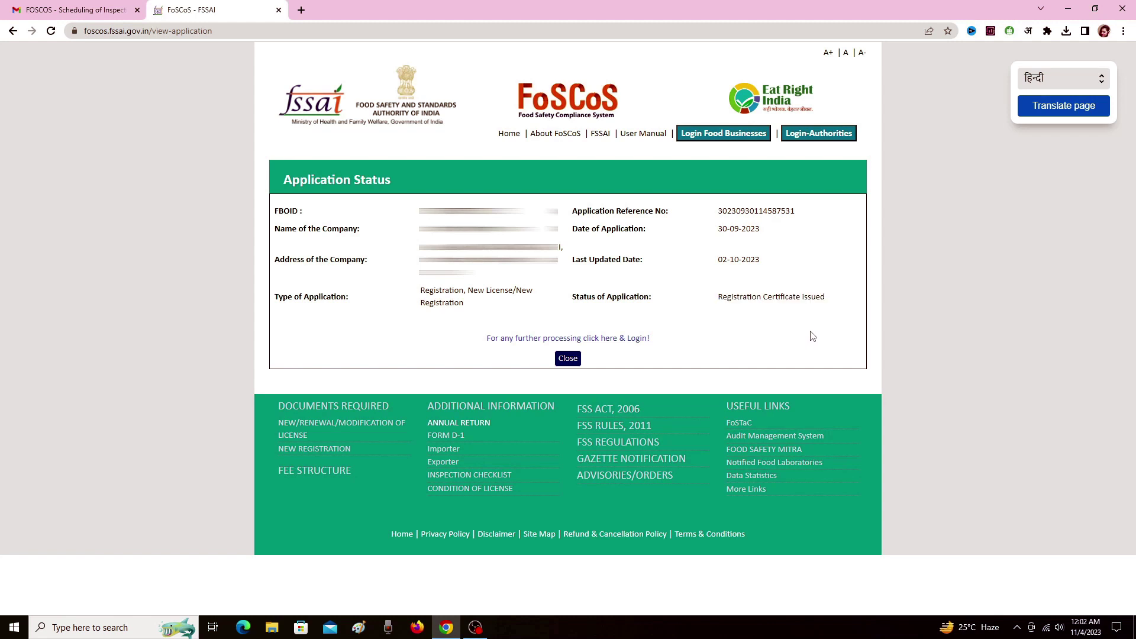